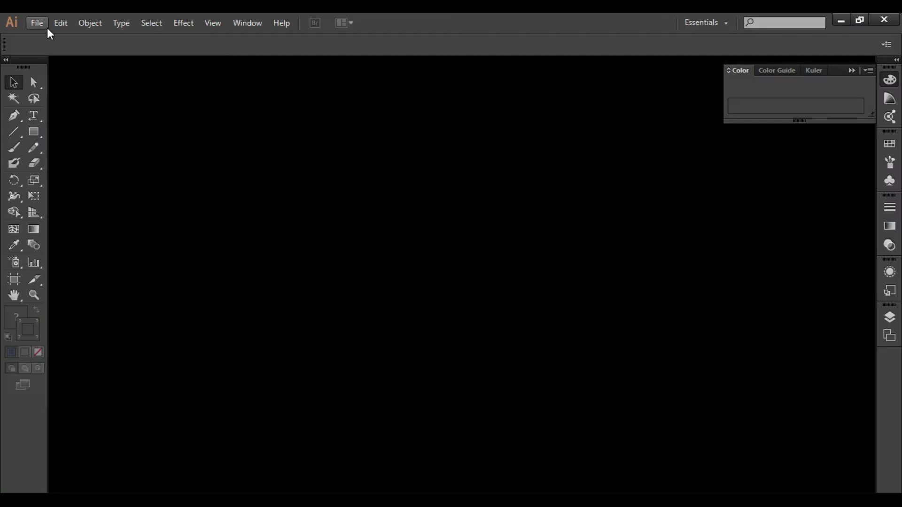
Step: Create a new document, Untitled-4, and start a text object on its artboard
{"action": "left_click", "coordinate": [45, 27]}
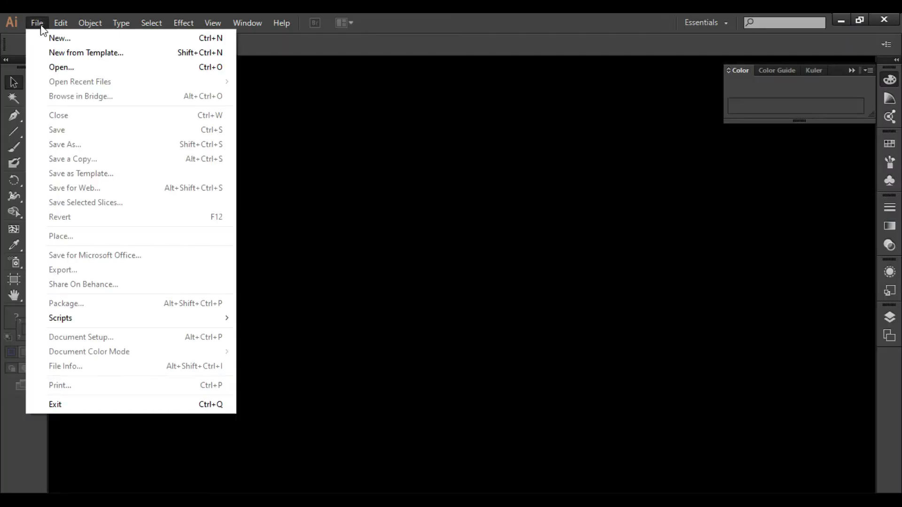
{"action": "left_click", "coordinate": [46, 37]}
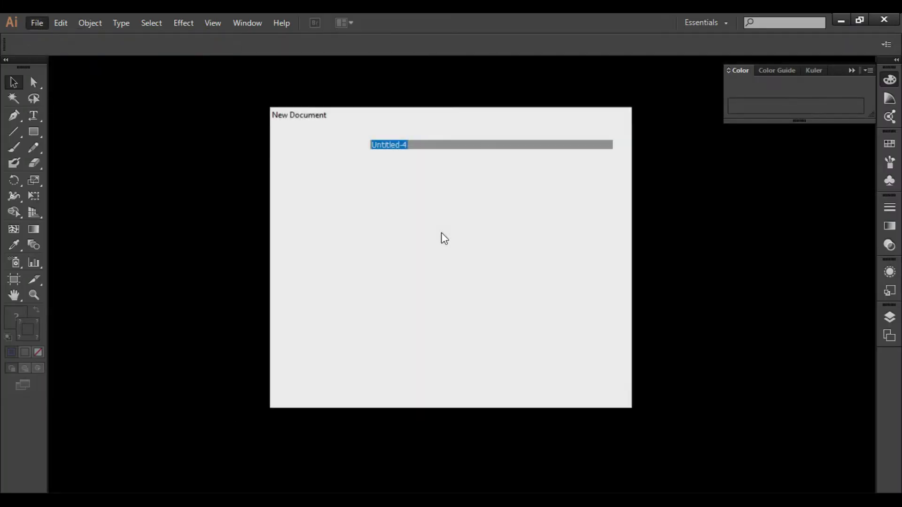
{"action": "left_click", "coordinate": [530, 380]}
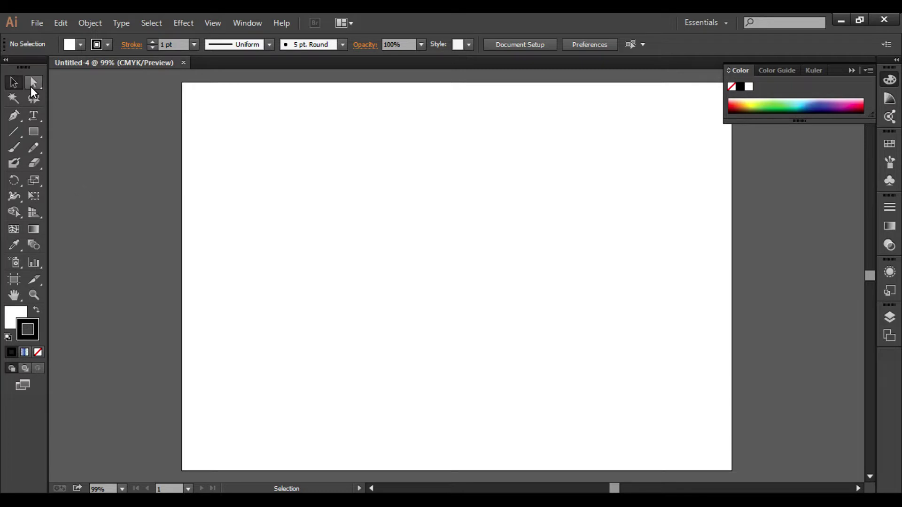
{"action": "left_click", "coordinate": [33, 116]}
{"action": "left_click", "coordinate": [393, 273]}
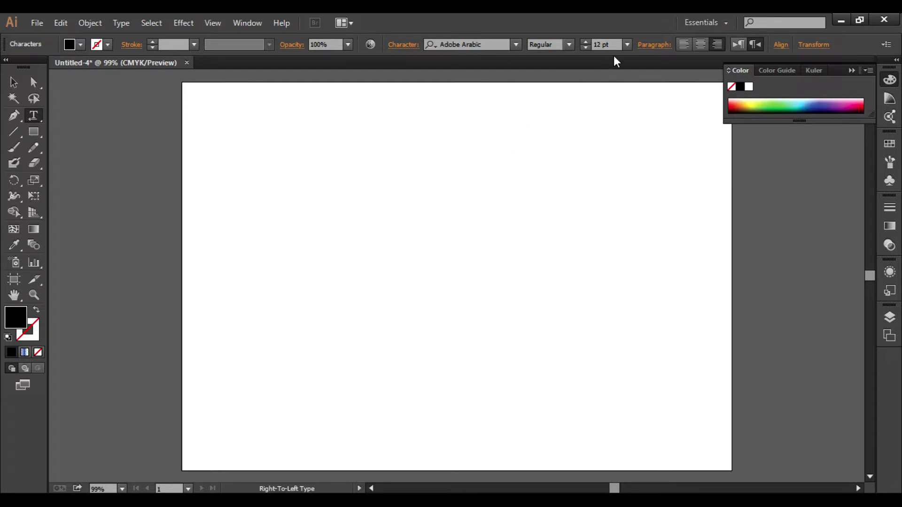
Step: Set the type to 300 pt Racing Sans One
{"action": "left_click", "coordinate": [600, 44]}
{"action": "double_click", "coordinate": [600, 44]}
{"action": "type", "text": "300"}
{"action": "key", "text": "Return"}
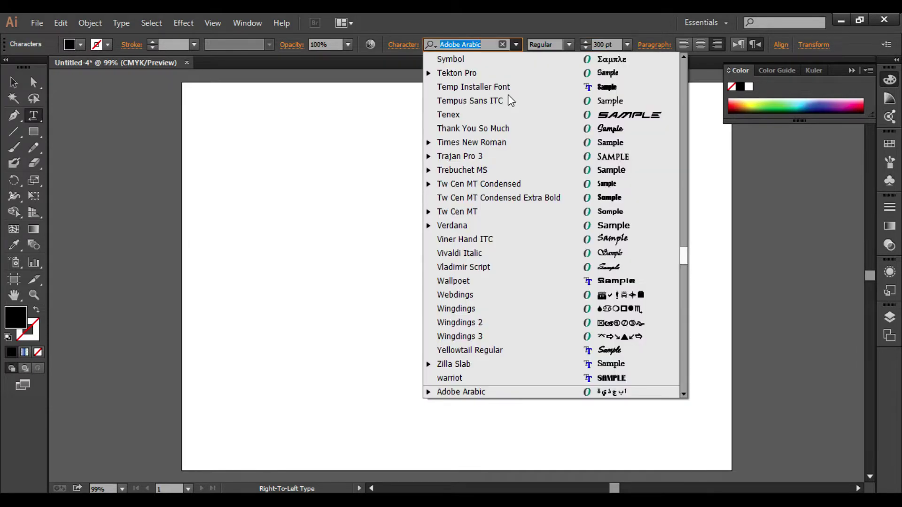
{"action": "scroll", "coordinate": [511, 100], "scroll_direction": "up", "scroll_amount": 6}
{"action": "scroll", "coordinate": [510, 100], "scroll_direction": "up", "scroll_amount": 6}
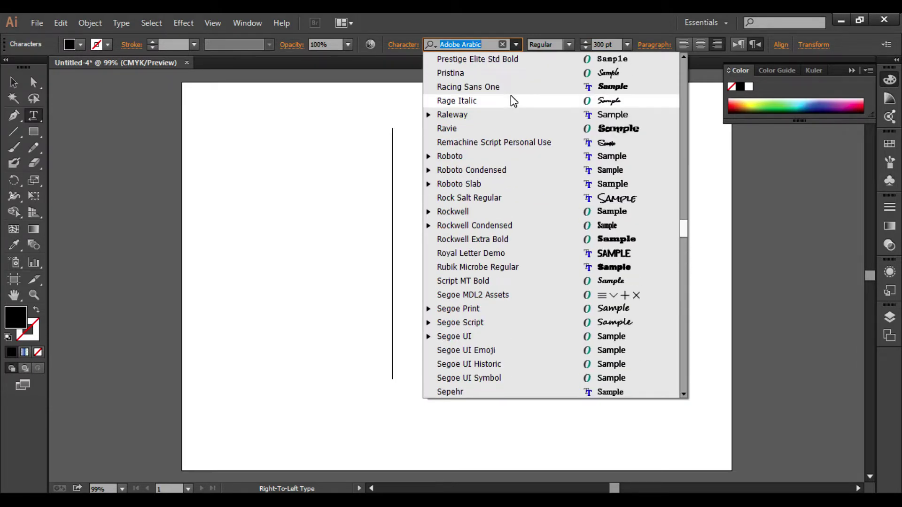
{"action": "left_click", "coordinate": [519, 87]}
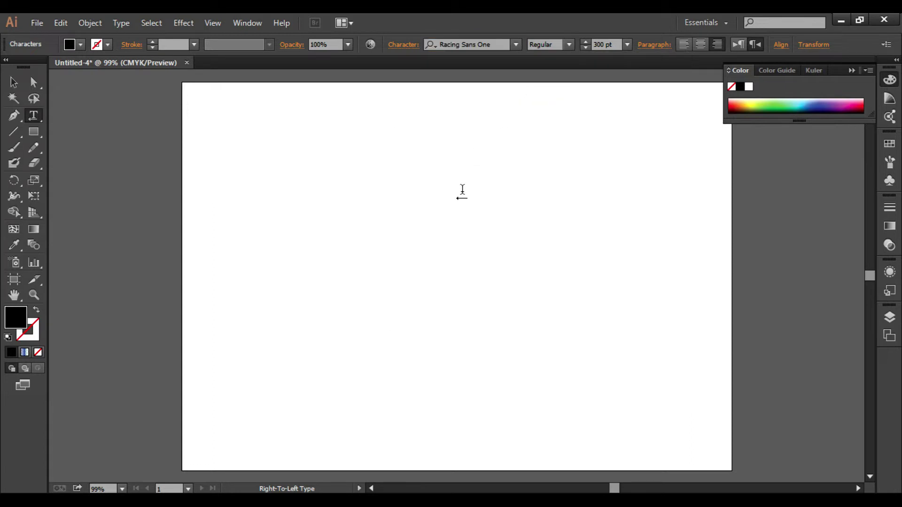
Step: Type 2023 on the artboard and select the finished text
{"action": "left_click", "coordinate": [442, 225]}
{"action": "type", "text": "20"}
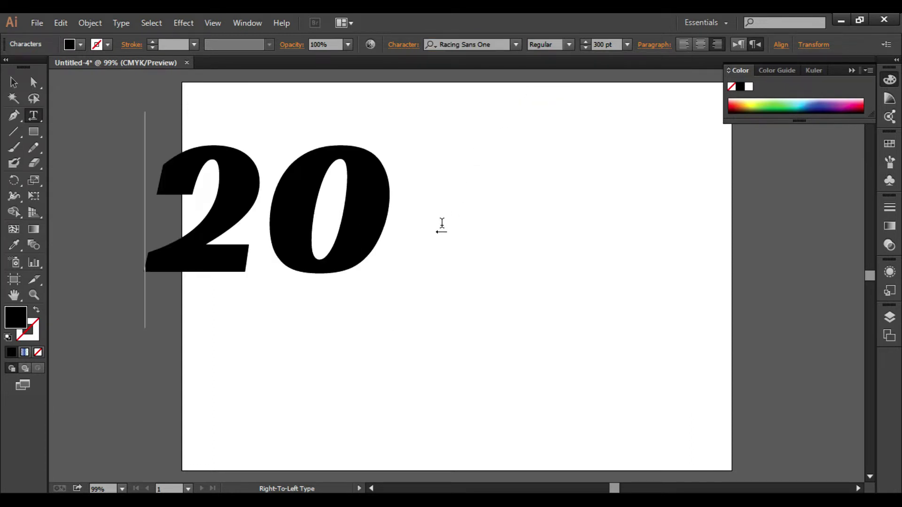
{"action": "type", "text": "23"}
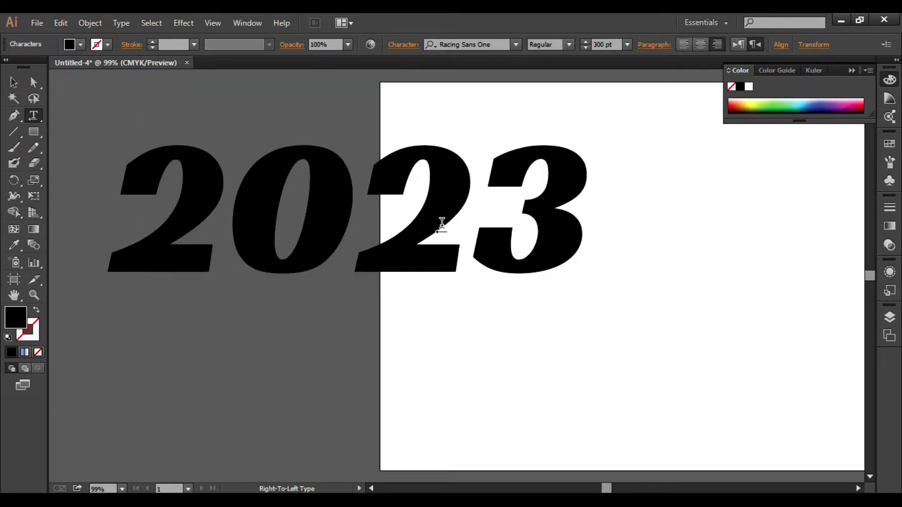
{"action": "left_click", "coordinate": [13, 82]}
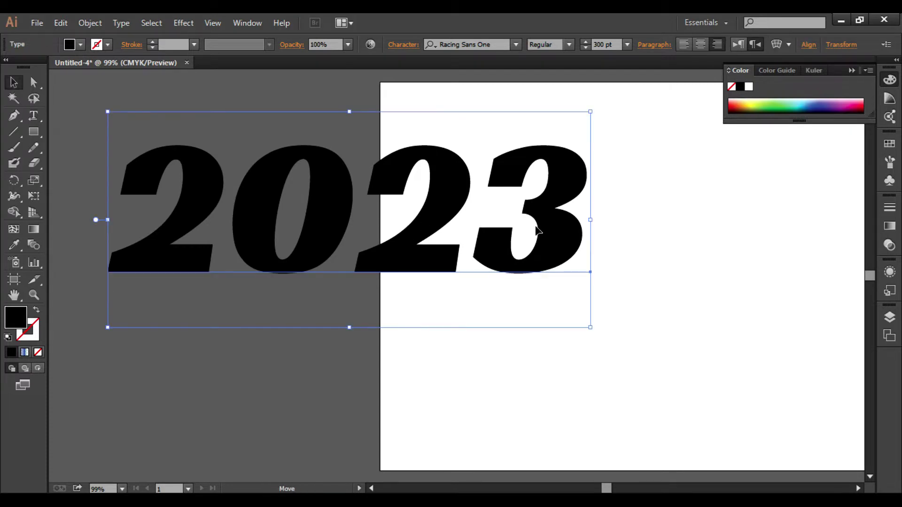
Step: Centre the 2023 text on the artboard and convert it to outlines
{"action": "left_click_drag", "start_coordinate": [403, 221], "coordinate": [701, 245]}
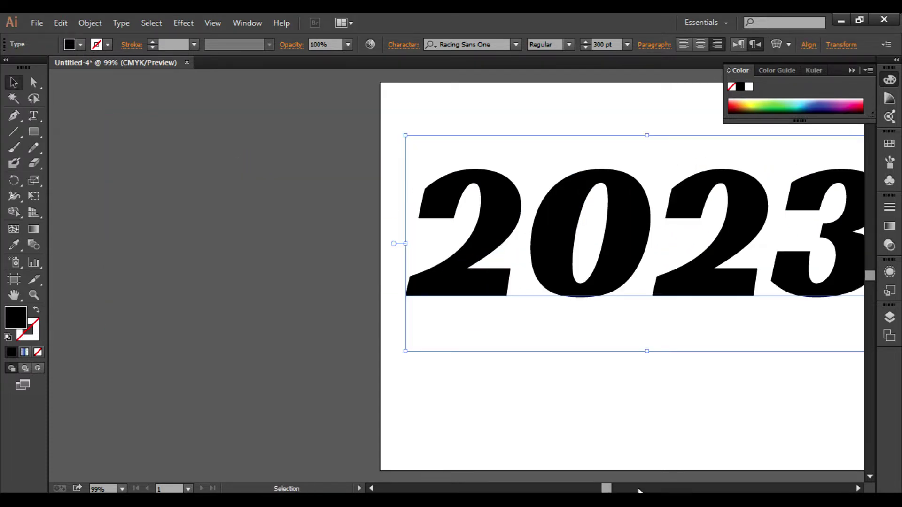
{"action": "left_click_drag", "start_coordinate": [607, 489], "coordinate": [623, 490]}
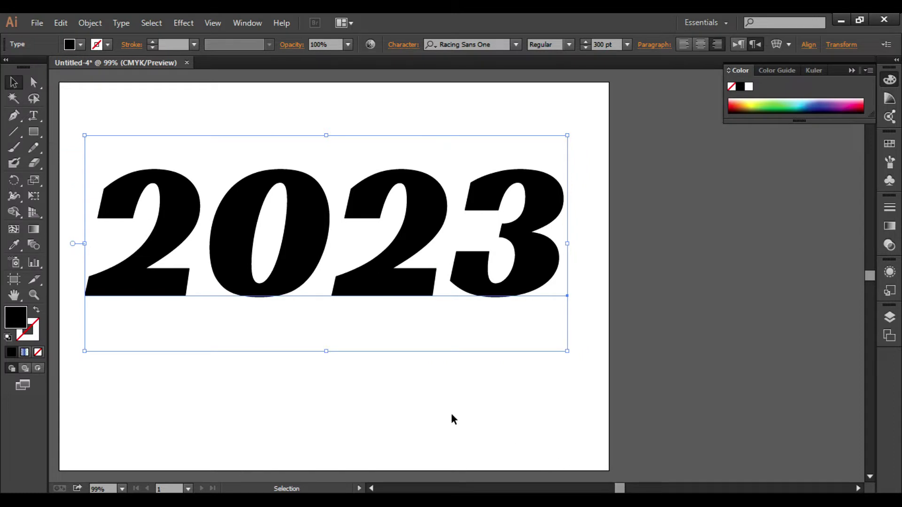
{"action": "key", "text": "space"}
{"action": "left_click_drag", "start_coordinate": [330, 404], "coordinate": [434, 402]}
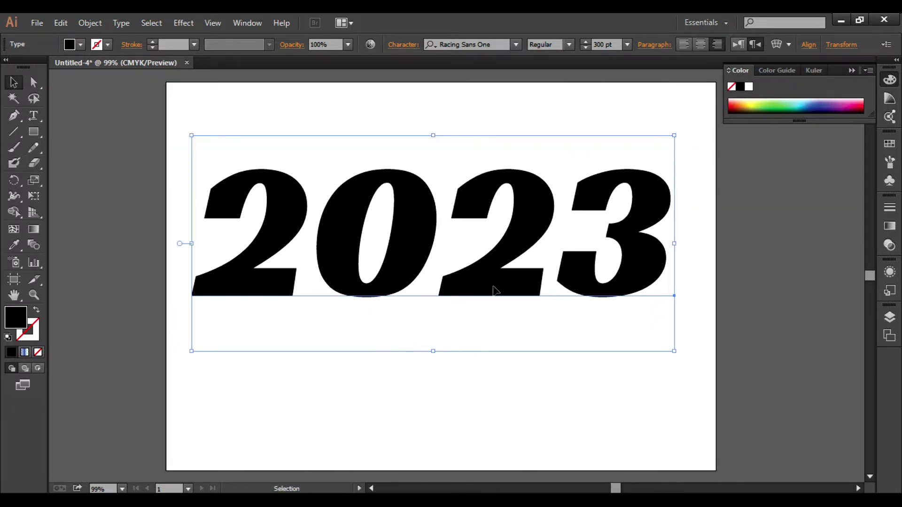
{"action": "left_click_drag", "start_coordinate": [495, 295], "coordinate": [496, 325]}
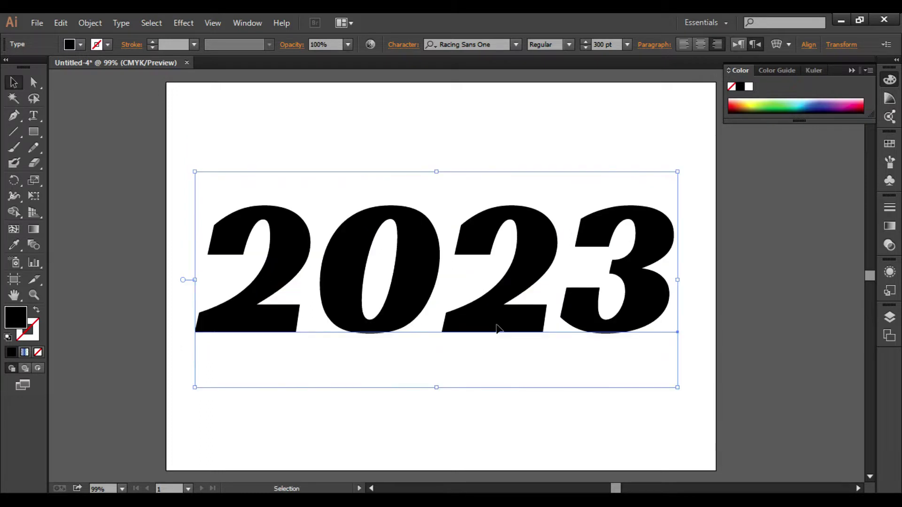
{"action": "right_click", "coordinate": [498, 329]}
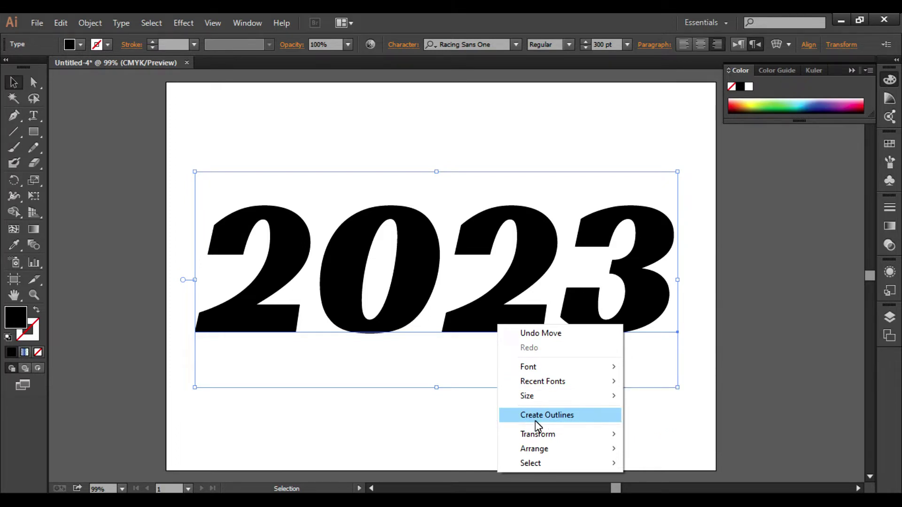
{"action": "left_click", "coordinate": [591, 415]}
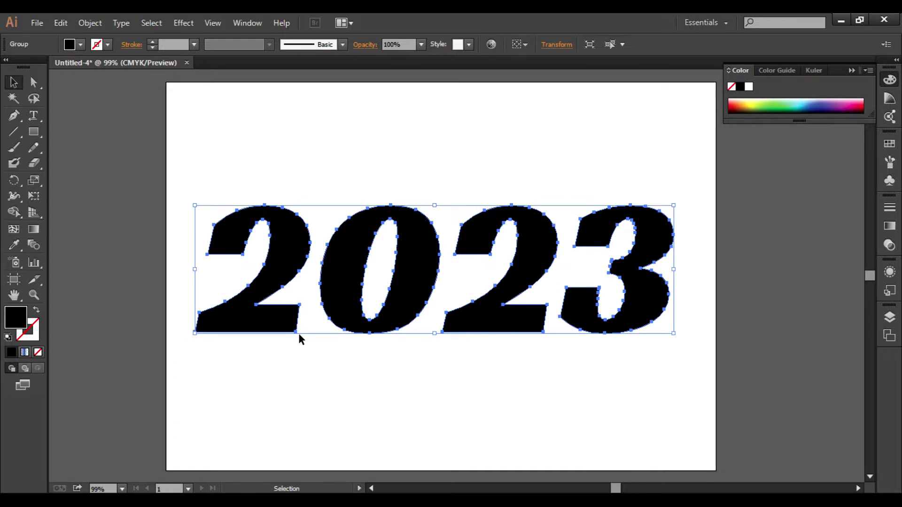
Step: Remove the fill and give the 2023 a deep blue 070EA0 outline
{"action": "left_click", "coordinate": [36, 312]}
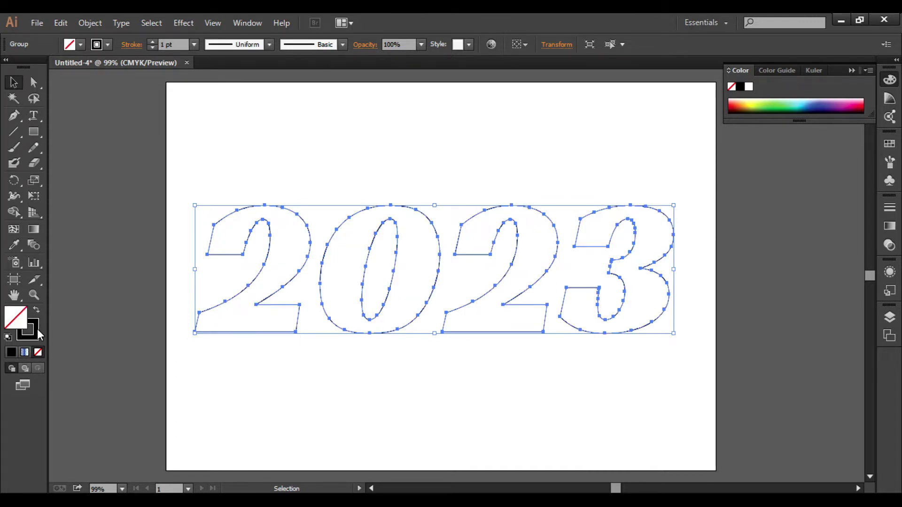
{"action": "double_click", "coordinate": [34, 324]}
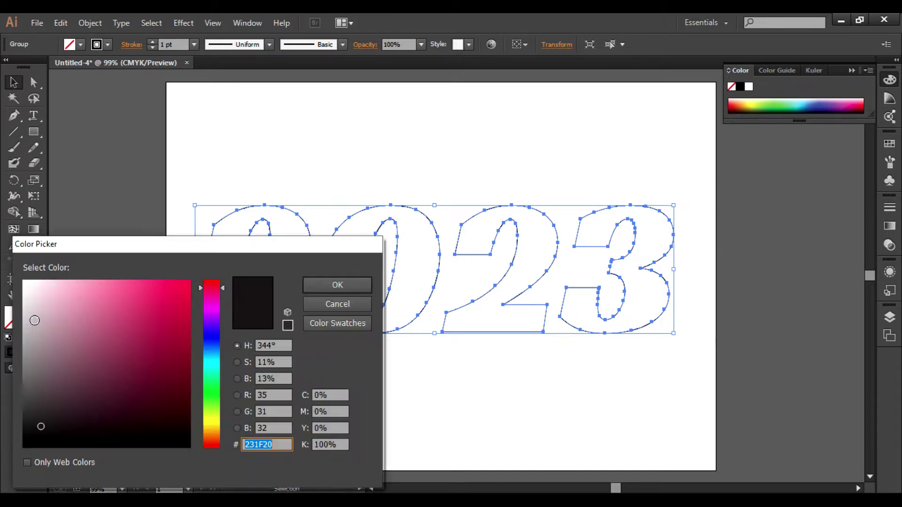
{"action": "left_click", "coordinate": [214, 338]}
{"action": "left_click", "coordinate": [187, 342]}
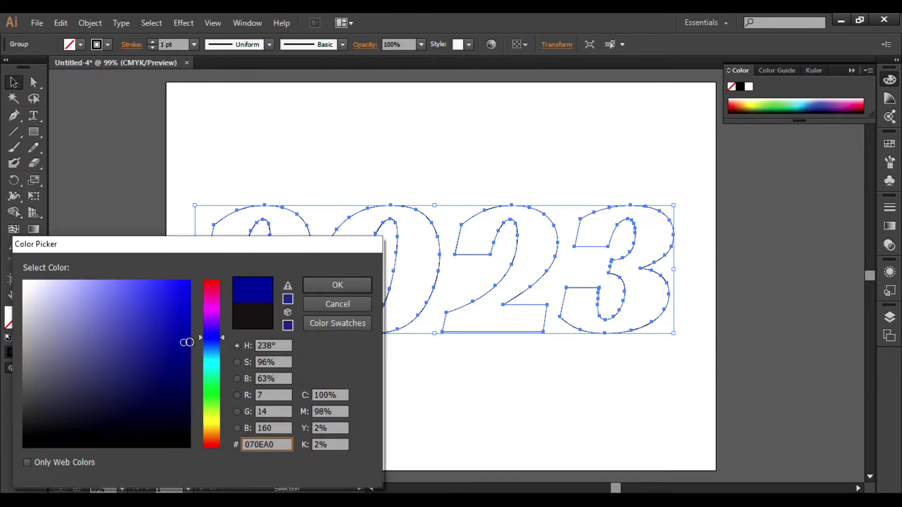
{"action": "left_click", "coordinate": [345, 285]}
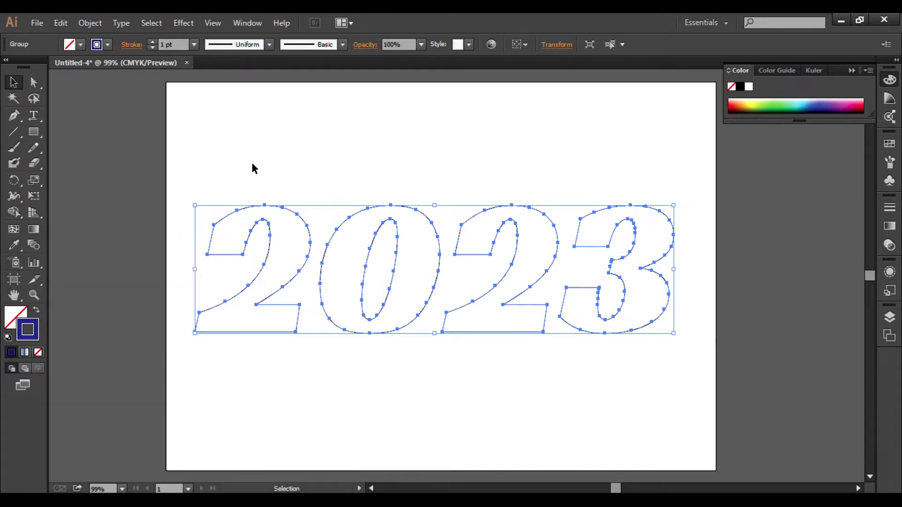
Step: Set the outline weight to 5 pt
{"action": "left_click", "coordinate": [154, 42]}
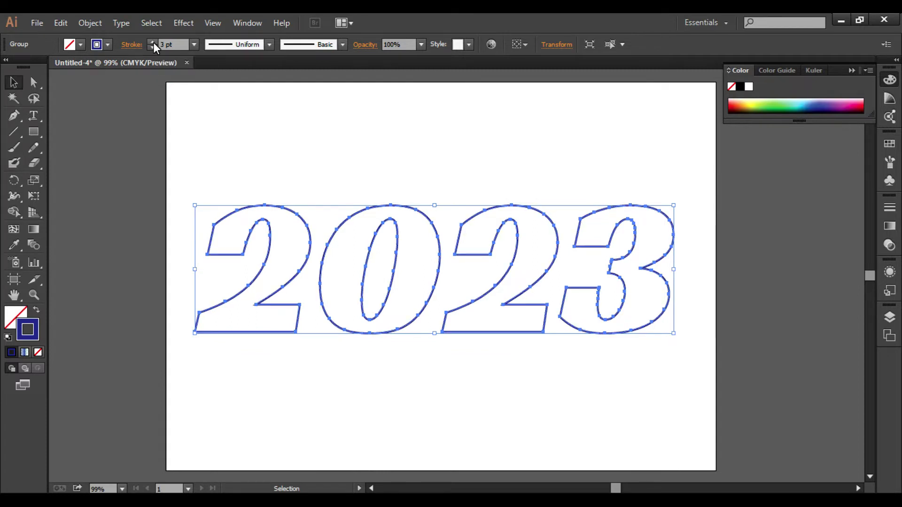
{"action": "left_click", "coordinate": [153, 42]}
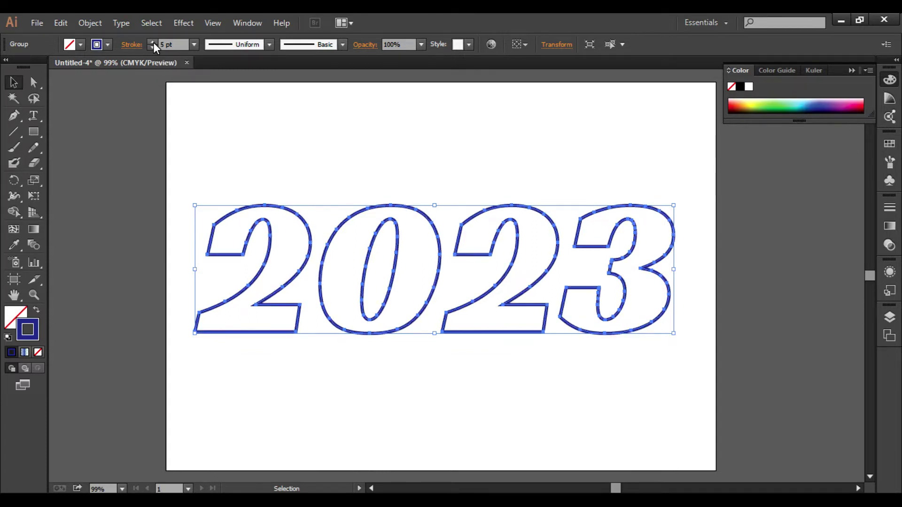
{"action": "left_click", "coordinate": [153, 42]}
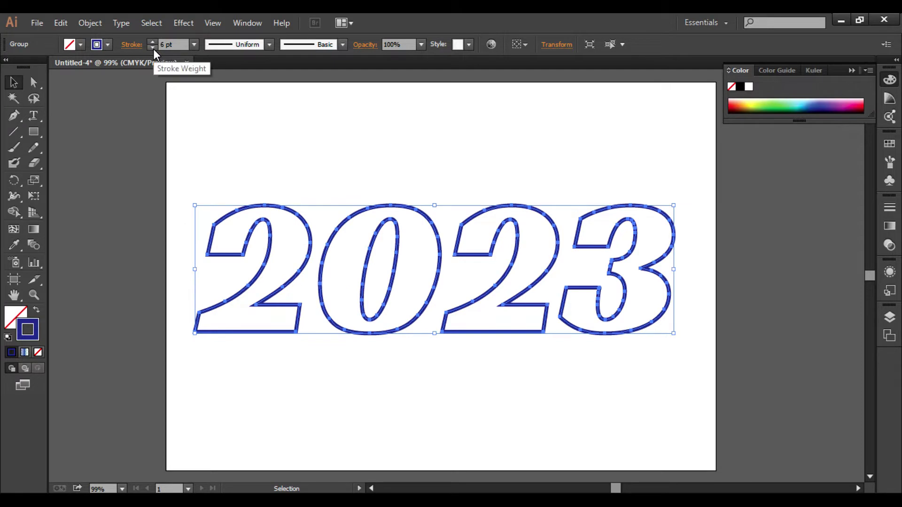
{"action": "left_click", "coordinate": [153, 48]}
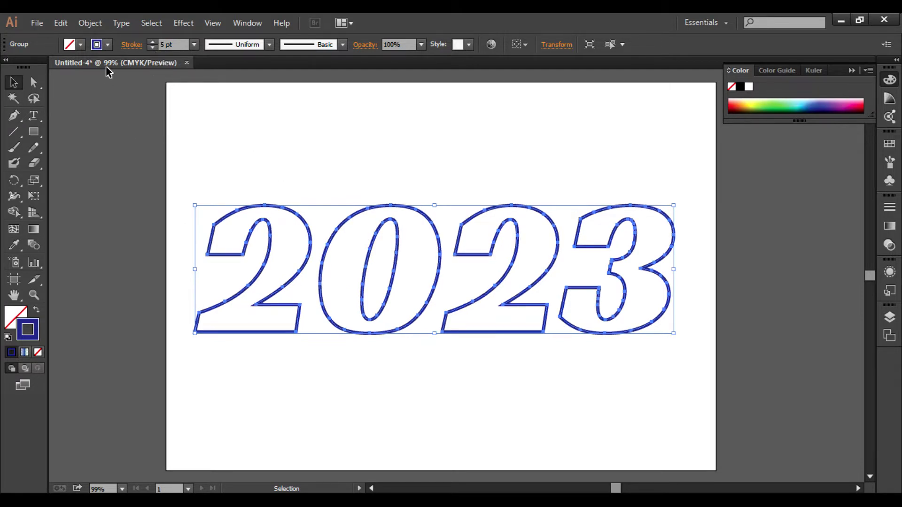
{"action": "left_click", "coordinate": [65, 21]}
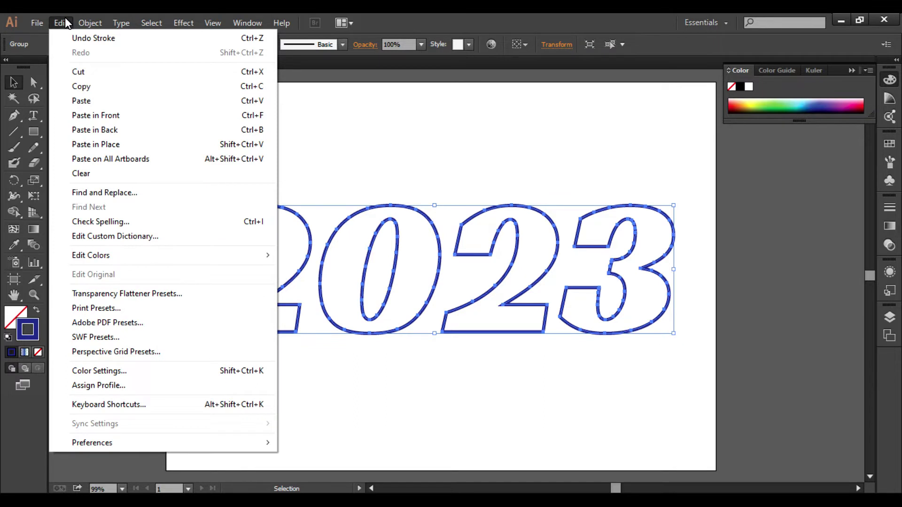
Step: Paste a copy of 2023 behind the original and shrink it toward the centre
{"action": "left_click", "coordinate": [92, 86]}
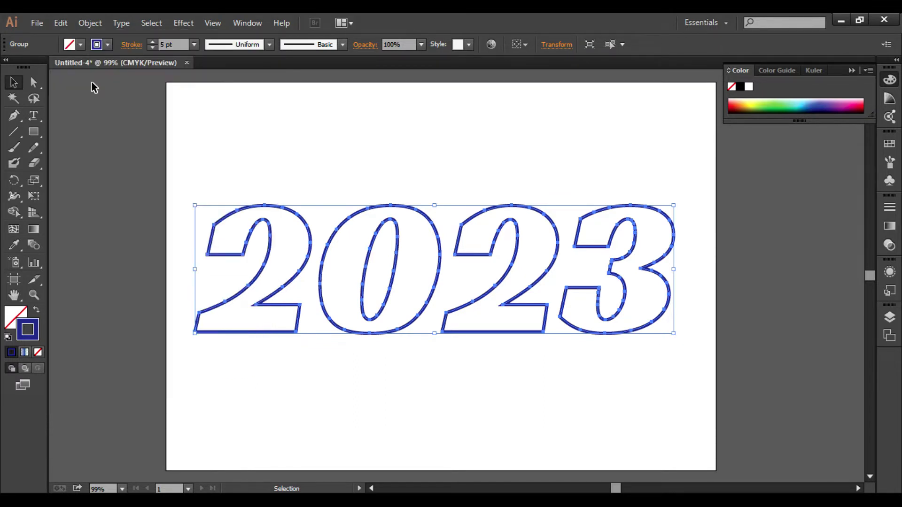
{"action": "left_click", "coordinate": [60, 22]}
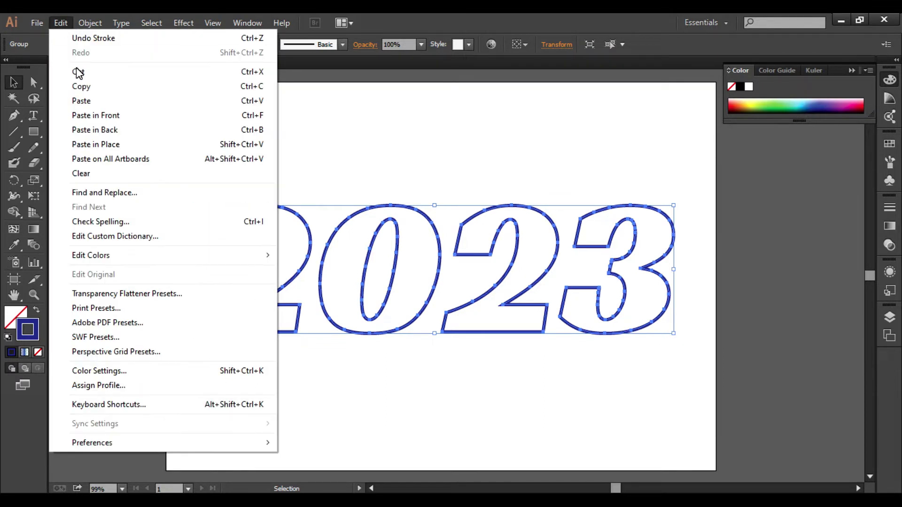
{"action": "left_click", "coordinate": [125, 129]}
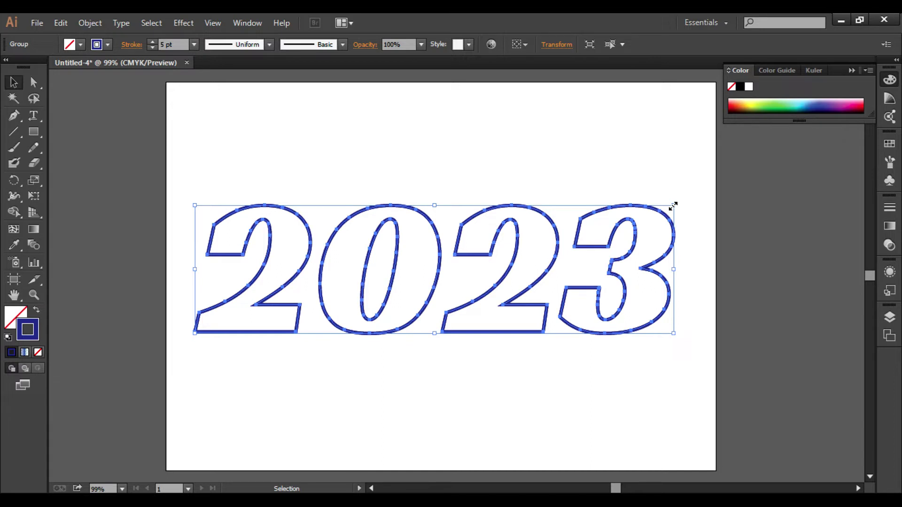
{"action": "mouse_move", "coordinate": [673, 205]}
{"action": "left_mouse_down"}
{"action": "mouse_move", "coordinate": [285, 313]}
{"action": "mouse_move", "coordinate": [479, 275]}
{"action": "left_mouse_up"}
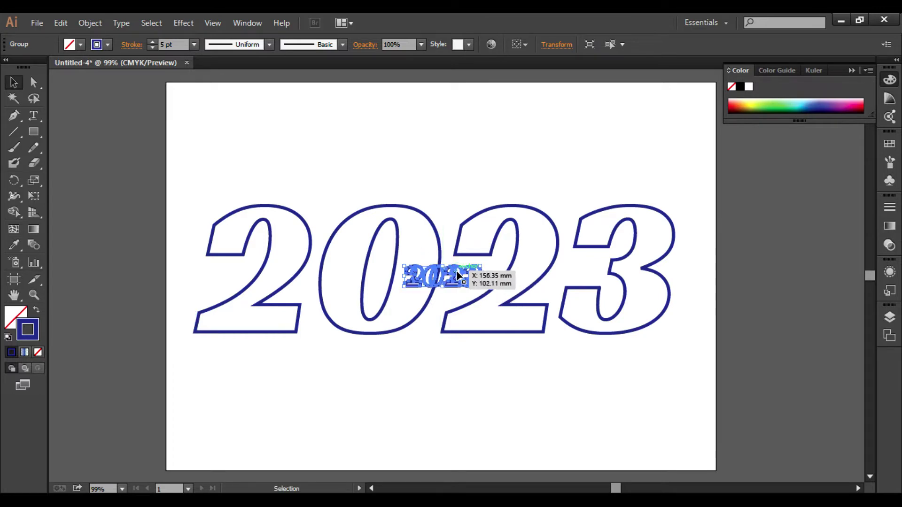
Step: Give the small copy a thin 0.75 pt orange #FF7F00 outline
{"action": "left_click", "coordinate": [194, 44]}
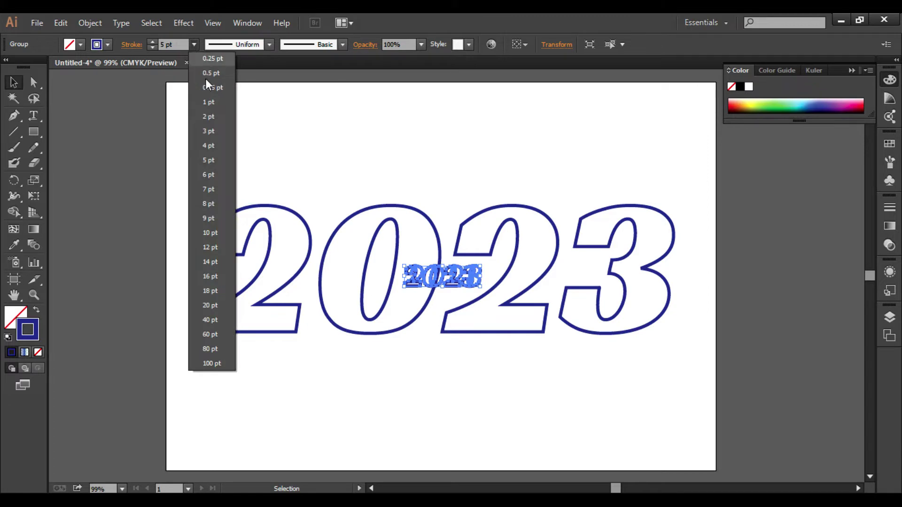
{"action": "left_click", "coordinate": [207, 90]}
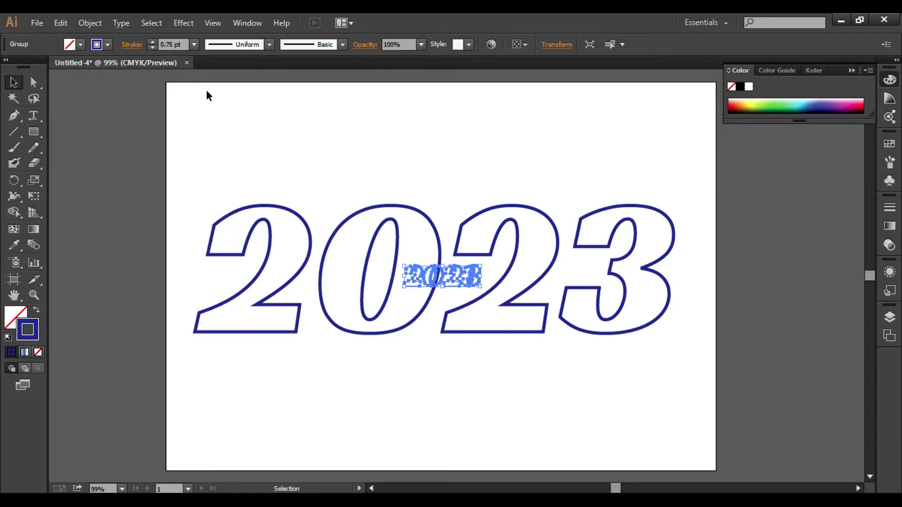
{"action": "double_click", "coordinate": [32, 327]}
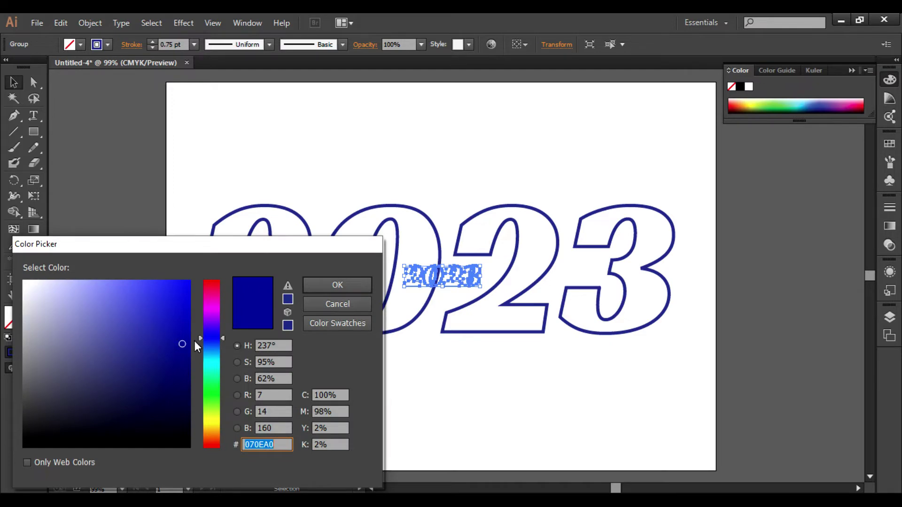
{"action": "left_click_drag", "start_coordinate": [216, 404], "coordinate": [216, 441]}
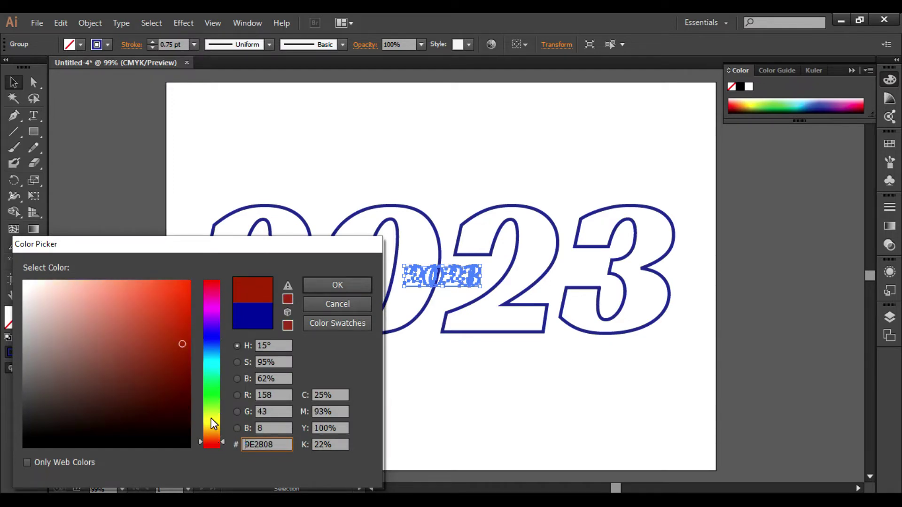
{"action": "left_click_drag", "start_coordinate": [165, 296], "coordinate": [164, 280]}
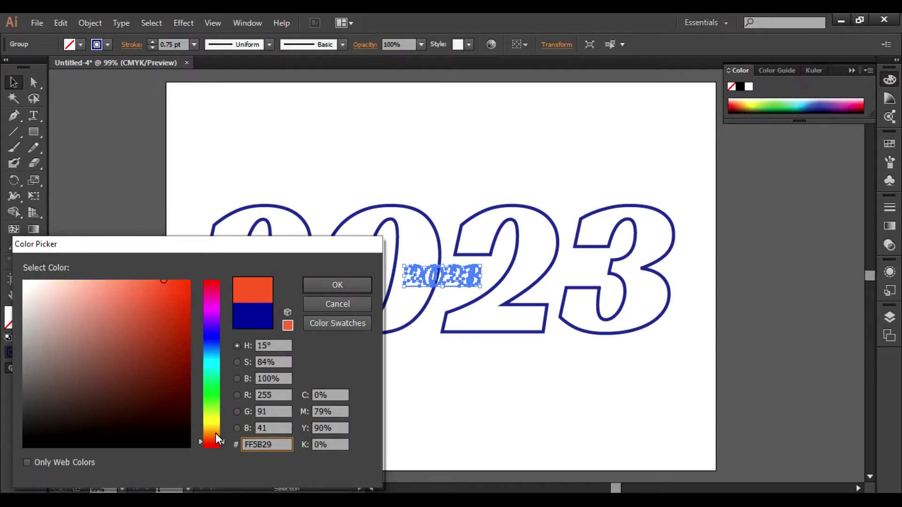
{"action": "left_click", "coordinate": [216, 433]}
{"action": "left_click", "coordinate": [189, 281]}
{"action": "left_click", "coordinate": [314, 286]}
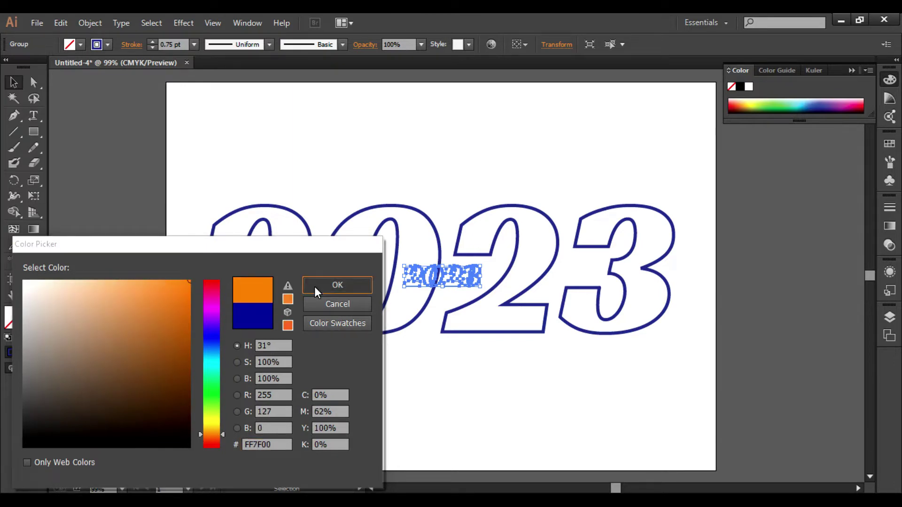
{"action": "left_click", "coordinate": [315, 287]}
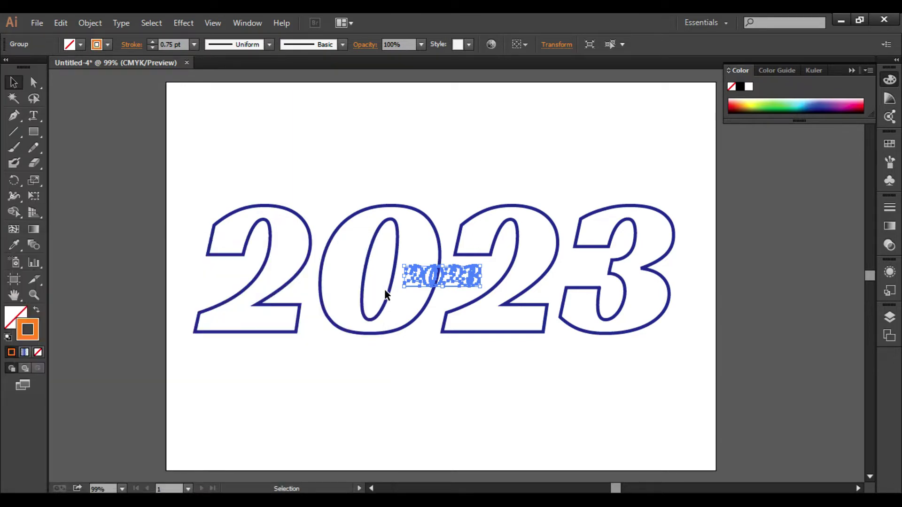
Step: Select the large and small 2023 outlines and blend them with Object > Blend > Make
{"action": "mouse_move", "coordinate": [196, 168]}
{"action": "left_mouse_down"}
{"action": "mouse_move", "coordinate": [355, 305]}
{"action": "mouse_move", "coordinate": [699, 370]}
{"action": "left_mouse_up"}
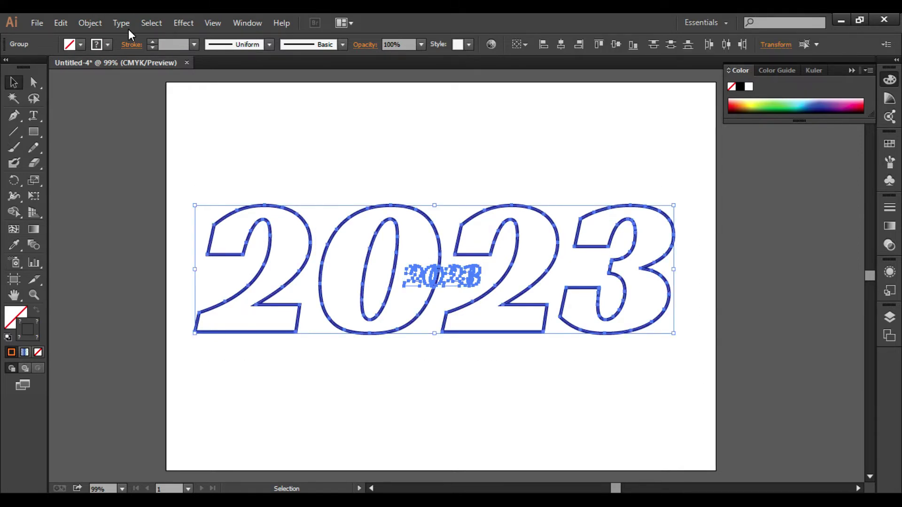
{"action": "left_click", "coordinate": [91, 23]}
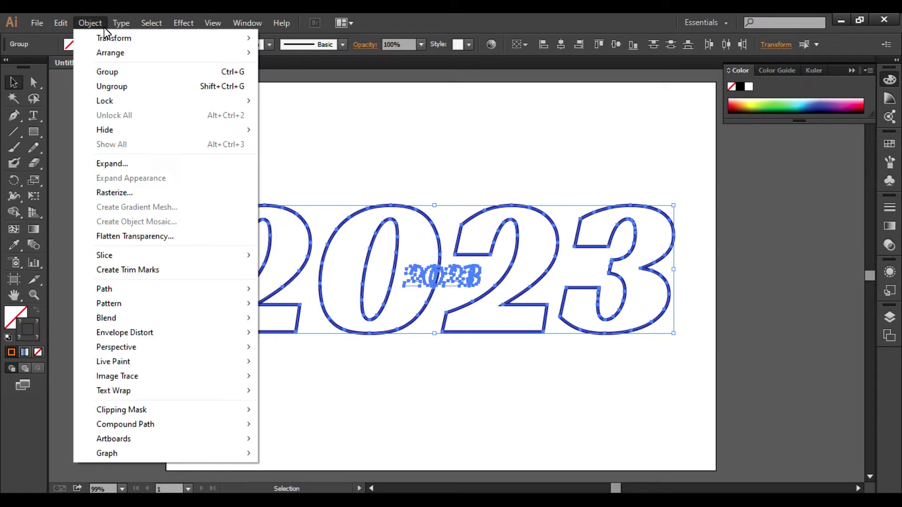
{"action": "mouse_move", "coordinate": [106, 318]}
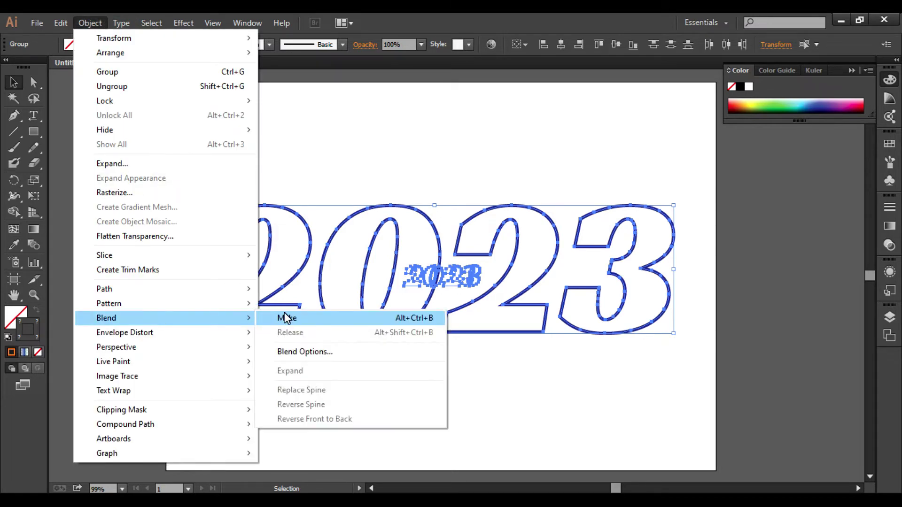
{"action": "left_click", "coordinate": [291, 318]}
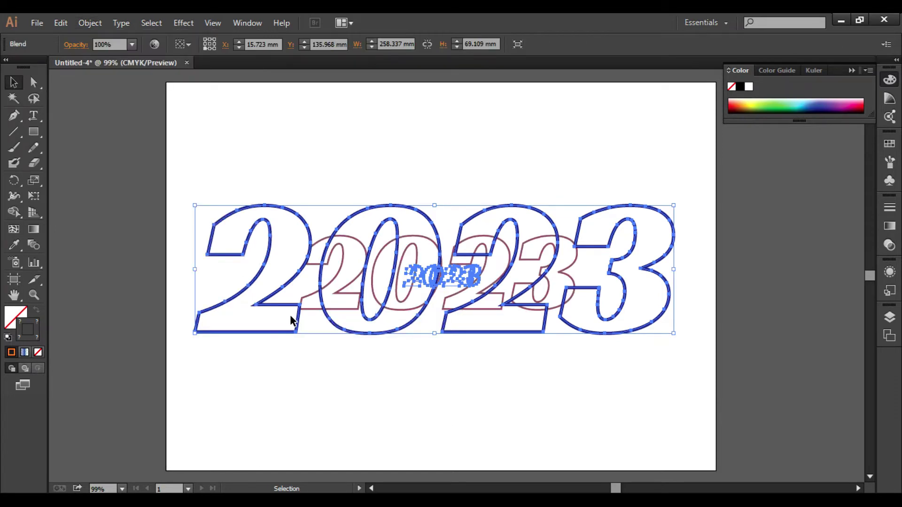
Step: Set the blend spacing to 70 specified steps, previewing the result
{"action": "left_click", "coordinate": [34, 247]}
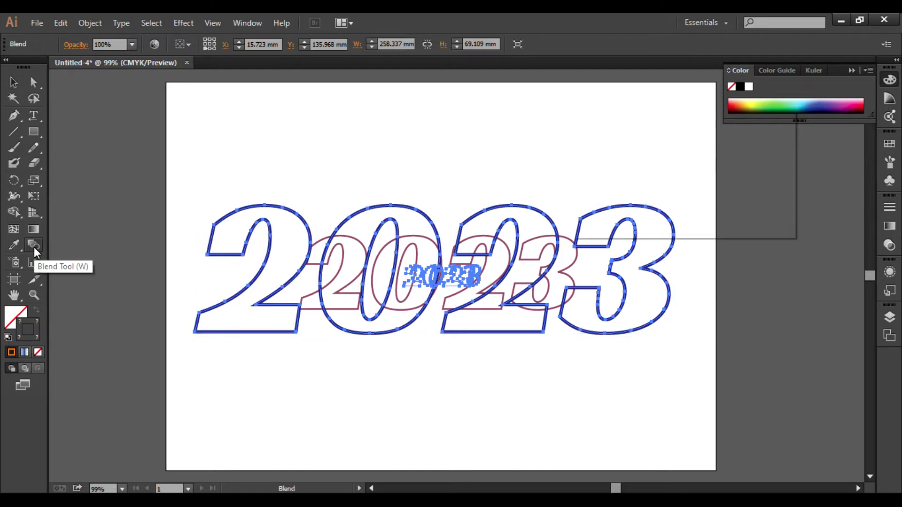
{"action": "double_click", "coordinate": [34, 247]}
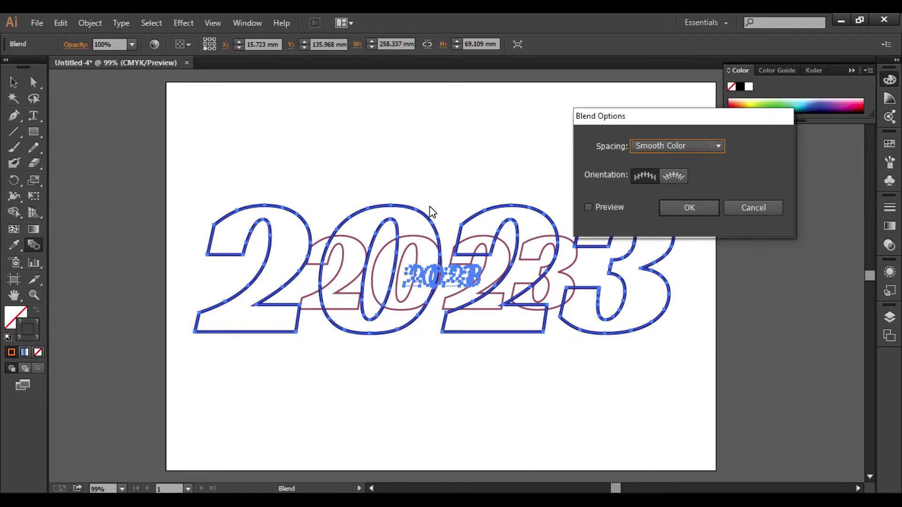
{"action": "left_click", "coordinate": [599, 207]}
{"action": "left_click", "coordinate": [716, 146]}
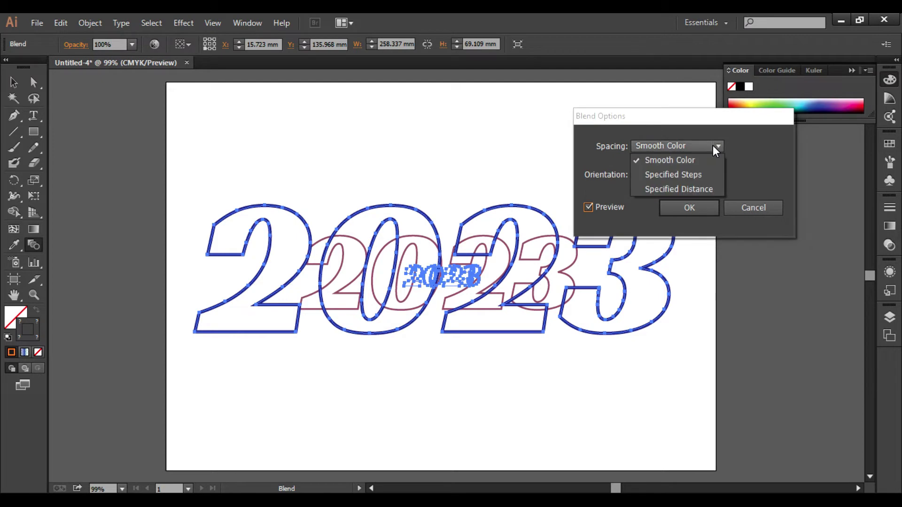
{"action": "left_click", "coordinate": [715, 175]}
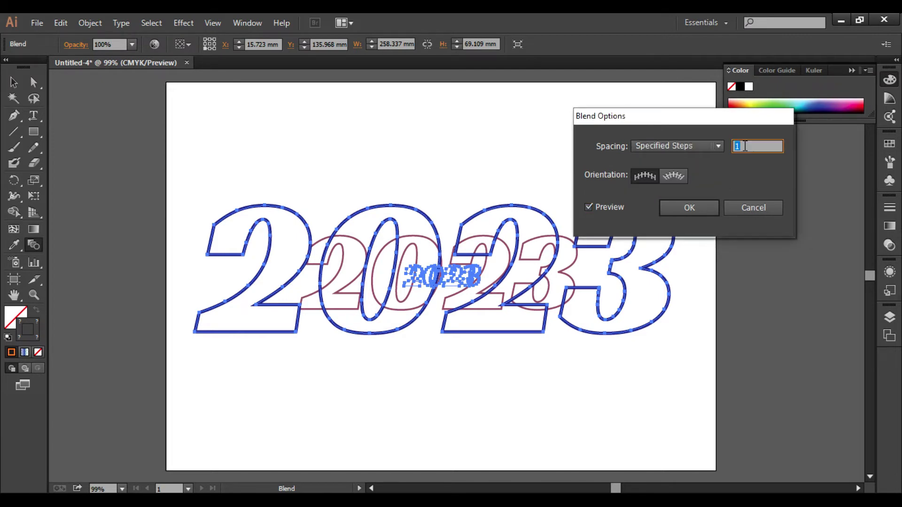
{"action": "key", "text": "Up"}
{"action": "key", "text": "Up"}
{"action": "key", "text": "Up"}
{"action": "key", "text": "Up"}
{"action": "key", "text": "Up"}
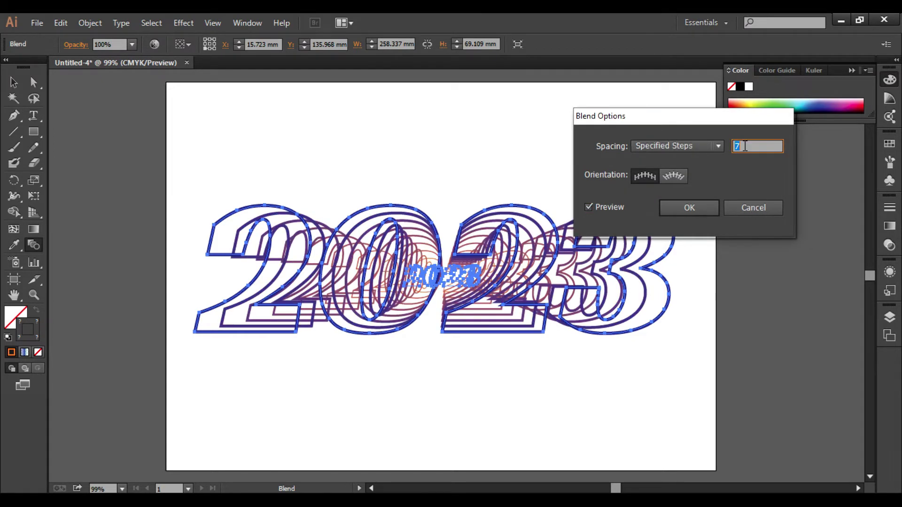
{"action": "key", "text": "Up"}
{"action": "key", "text": "Up"}
{"action": "key", "text": "Up"}
{"action": "key", "text": "Up"}
{"action": "key", "text": "Up"}
{"action": "key", "text": "Up"}
{"action": "key", "text": "Up"}
{"action": "key", "text": "Up"}
{"action": "key", "text": "Up"}
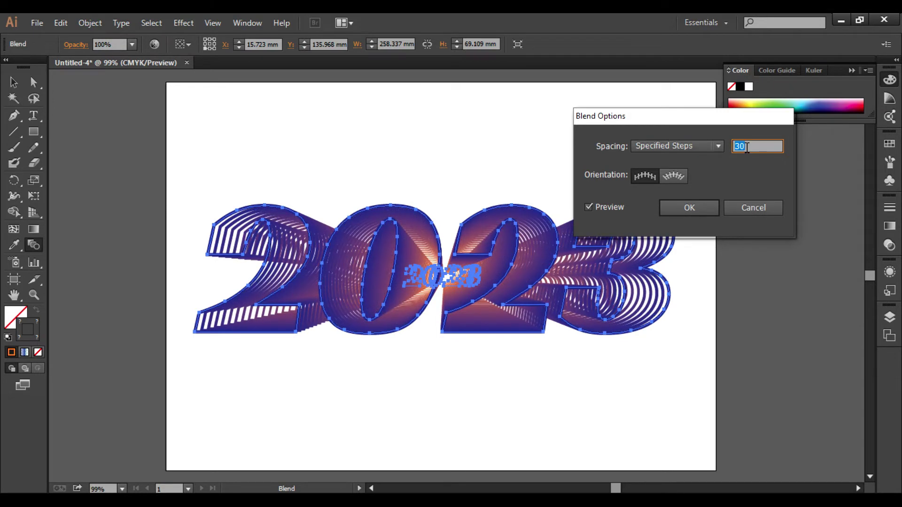
{"action": "key", "text": "Up"}
{"action": "key", "text": "Up"}
{"action": "key", "text": "Up"}
{"action": "key", "text": "Up"}
{"action": "key", "text": "Up"}
{"action": "key", "text": "Up"}
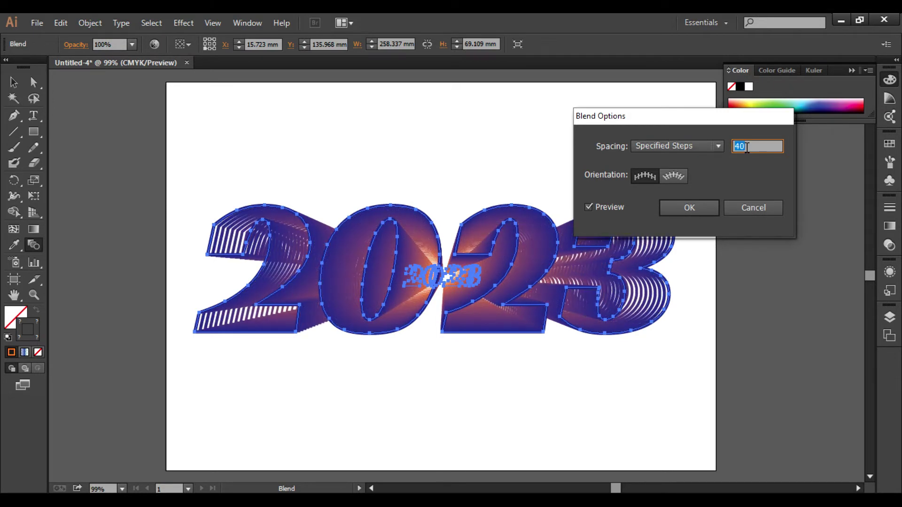
{"action": "key", "text": "Up"}
{"action": "key", "text": "Up"}
{"action": "key", "text": "Up"}
{"action": "key", "text": "Up"}
{"action": "key", "text": "Up"}
{"action": "key", "text": "Up"}
{"action": "key", "text": "Up"}
{"action": "key", "text": "Up"}
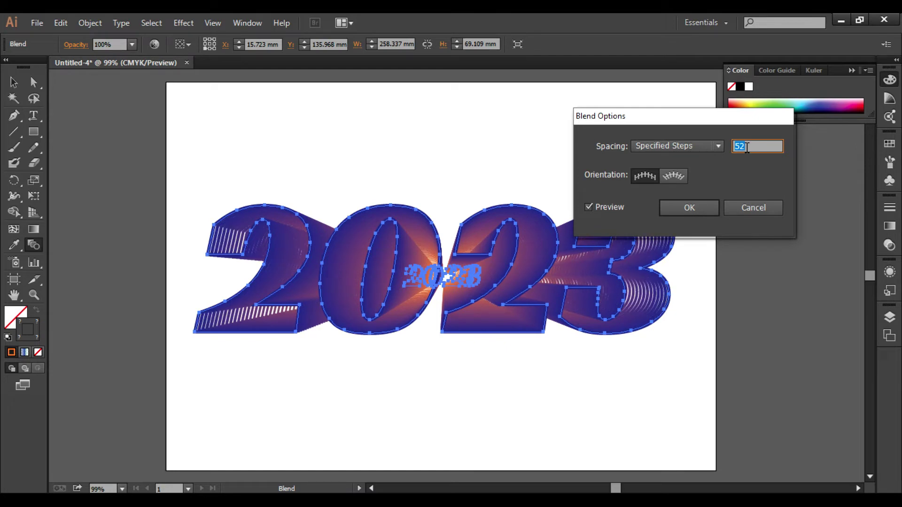
{"action": "key", "text": "Up"}
{"action": "key", "text": "Up"}
{"action": "key", "text": "Up"}
{"action": "key", "text": "Up"}
{"action": "key", "text": "Up"}
{"action": "key", "text": "Up"}
{"action": "key", "text": "Up"}
{"action": "key", "text": "Up"}
{"action": "key", "text": "Up"}
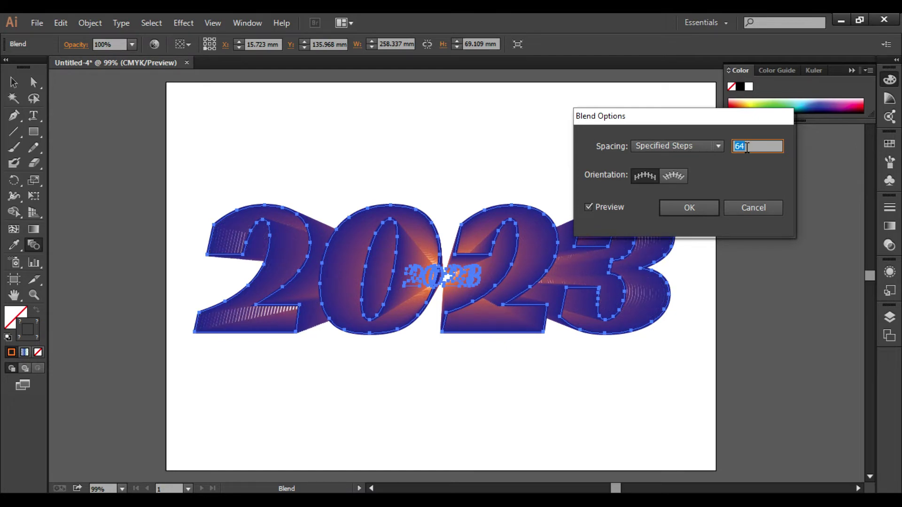
{"action": "key", "text": "Up"}
{"action": "key", "text": "Up"}
{"action": "key", "text": "Up"}
{"action": "key", "text": "Up"}
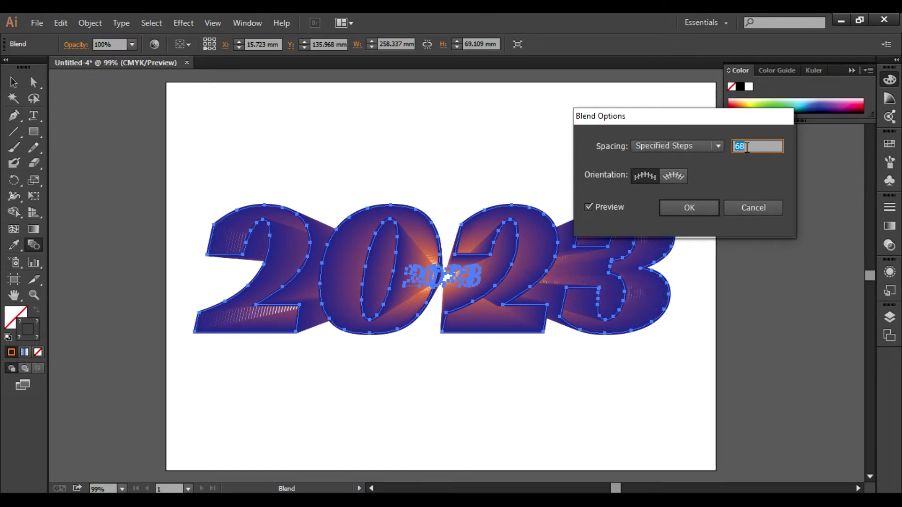
{"action": "key", "text": "Up"}
{"action": "key", "text": "Up"}
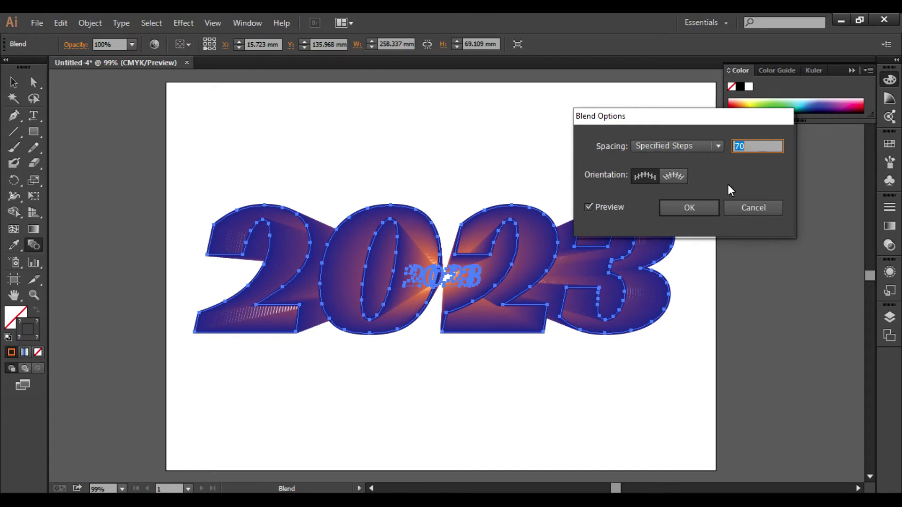
{"action": "left_click", "coordinate": [710, 210]}
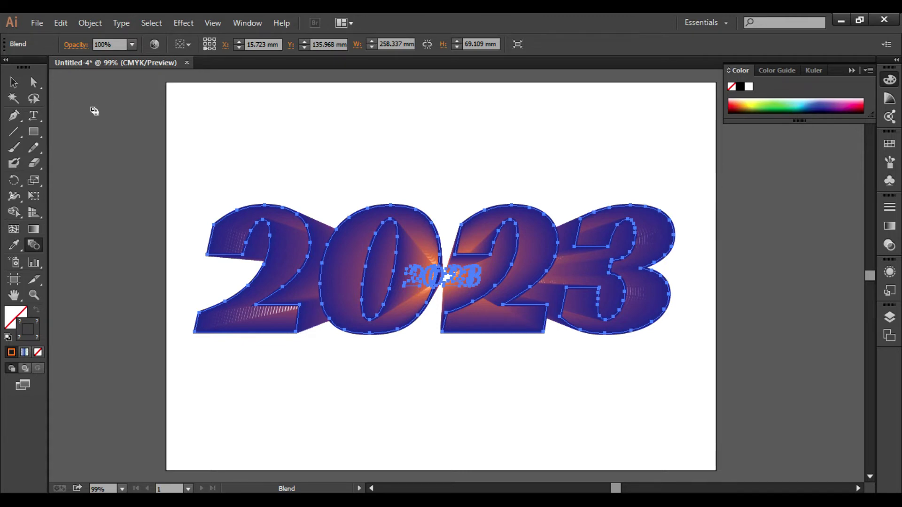
Step: Enter the blend and select the small central 2023 copy
{"action": "left_click", "coordinate": [14, 82]}
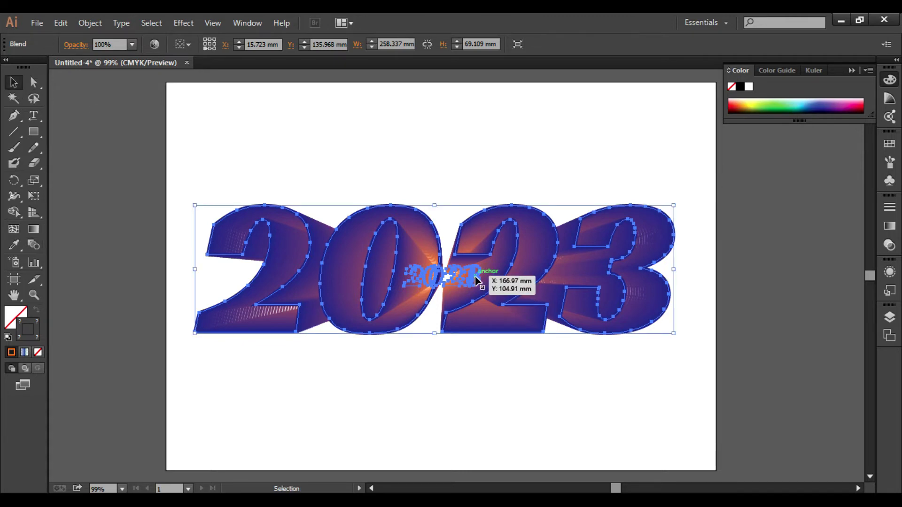
{"action": "double_click", "coordinate": [459, 272]}
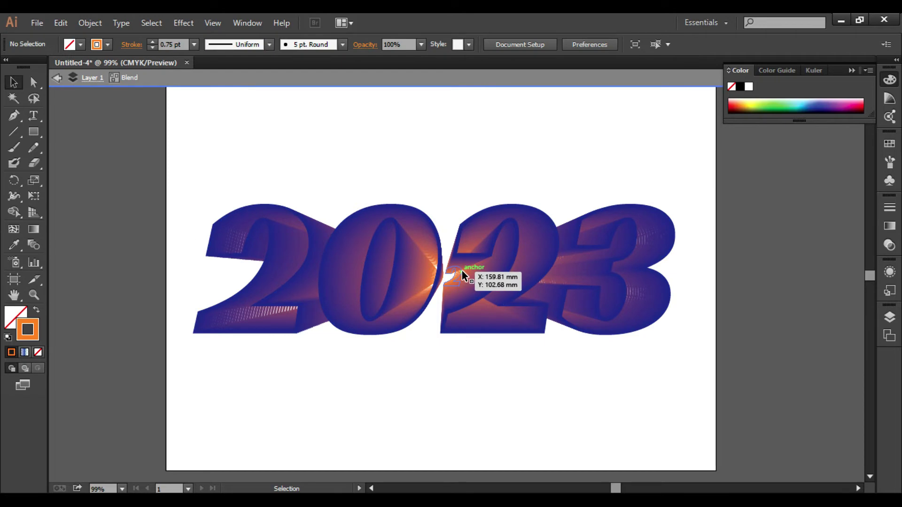
{"action": "left_click", "coordinate": [462, 271]}
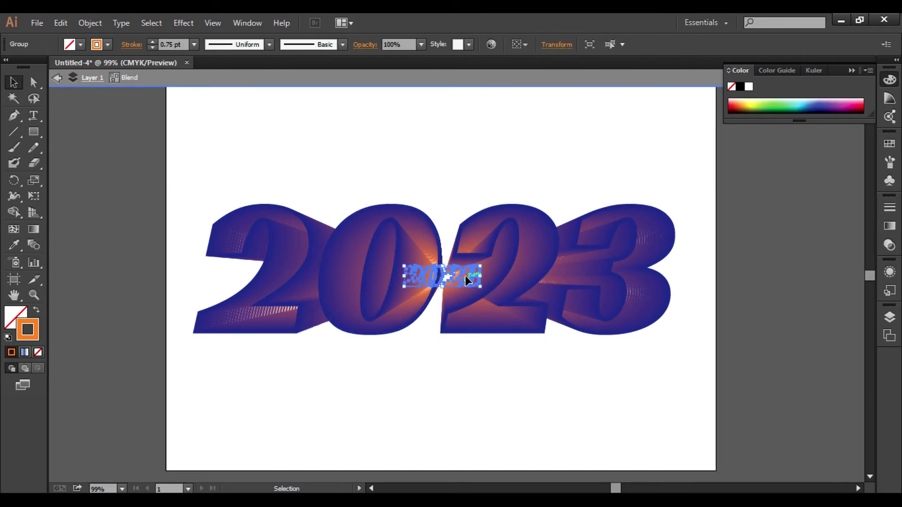
Step: Apply a Transform effect rotating the centre copy by 35°
{"action": "left_click", "coordinate": [187, 24]}
{"action": "mouse_move", "coordinate": [224, 130]}
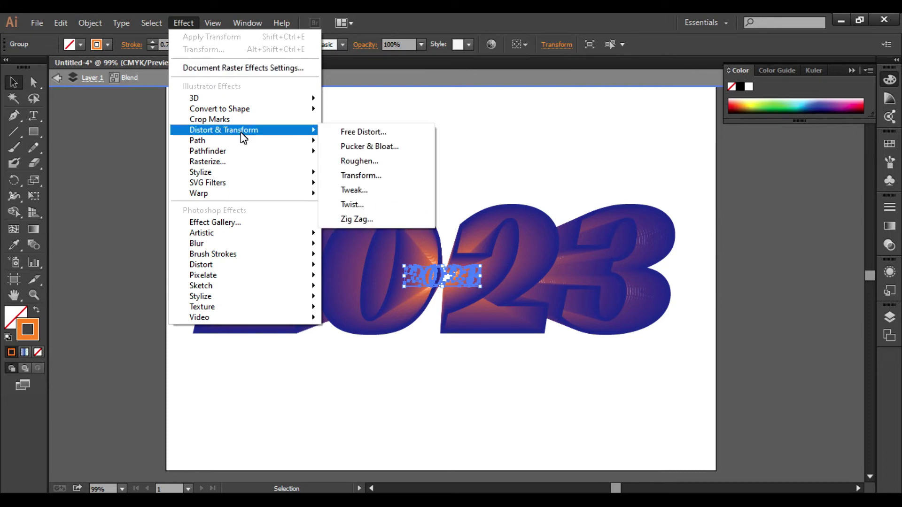
{"action": "left_click", "coordinate": [397, 179]}
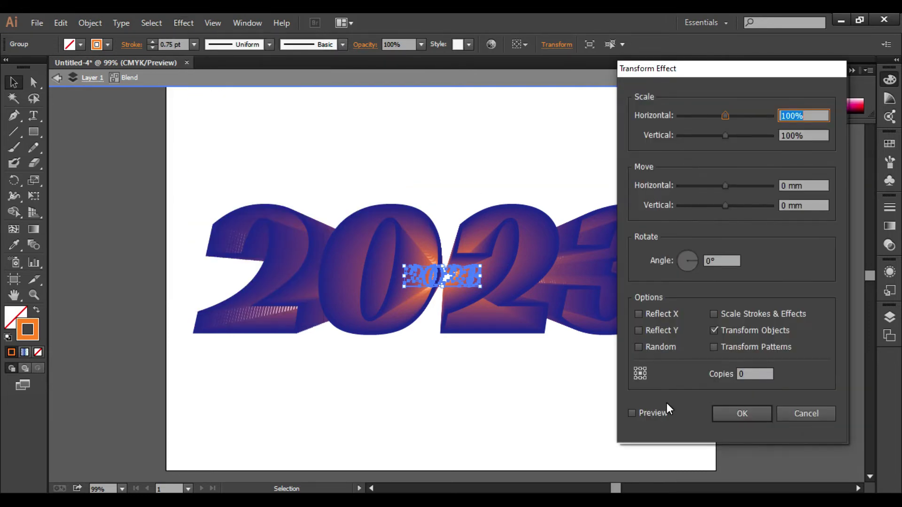
{"action": "left_click", "coordinate": [655, 415]}
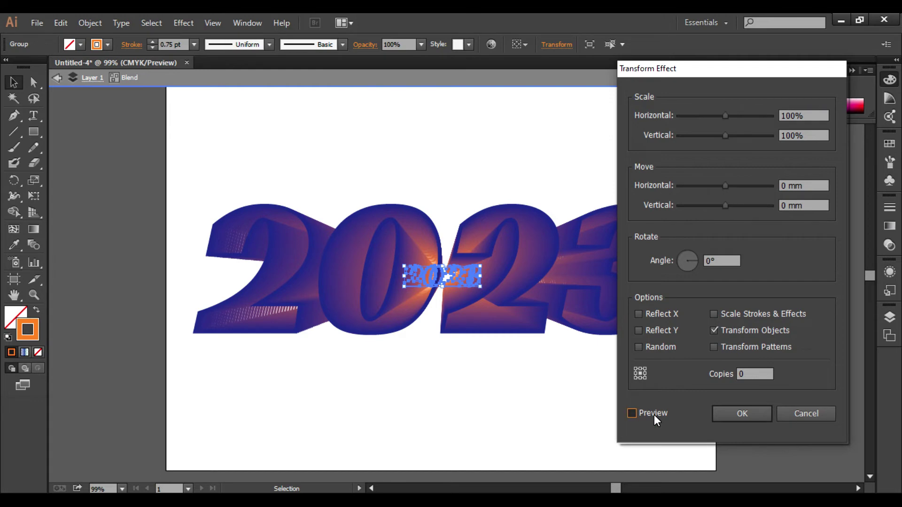
{"action": "left_click", "coordinate": [712, 262]}
{"action": "double_click", "coordinate": [711, 263]}
{"action": "type", "text": "3"}
{"action": "type", "text": "5"}
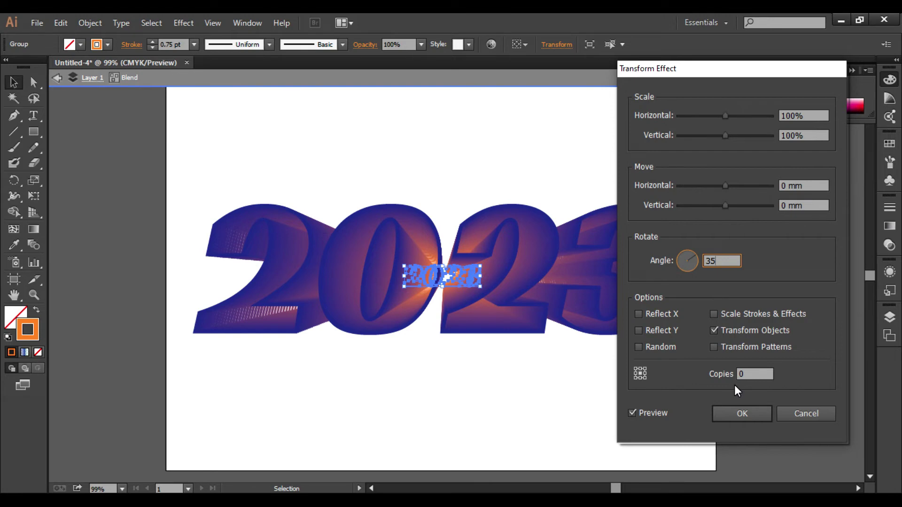
{"action": "left_click", "coordinate": [692, 263]}
{"action": "double_click", "coordinate": [712, 260]}
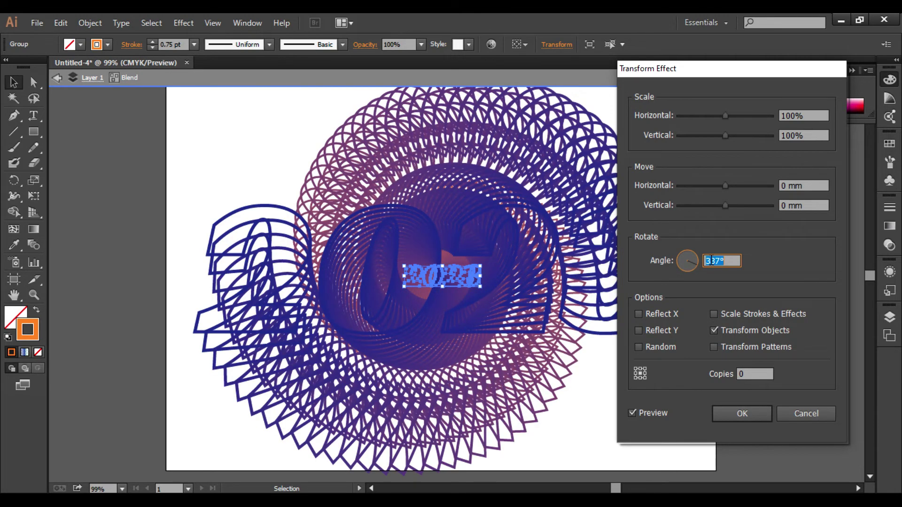
{"action": "type", "text": "35"}
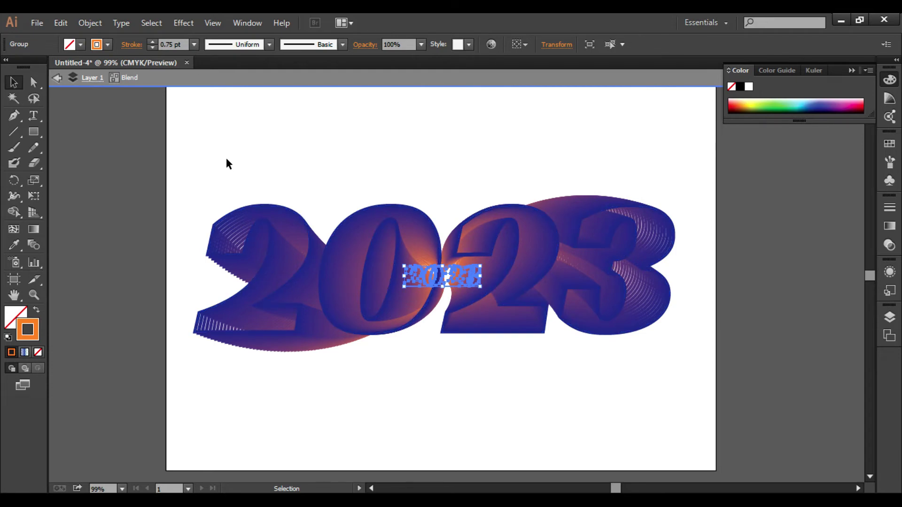
Step: Try red, magenta and brown strokes on the centre copy, settling on white
{"action": "left_click", "coordinate": [109, 46]}
{"action": "left_click", "coordinate": [26, 67]}
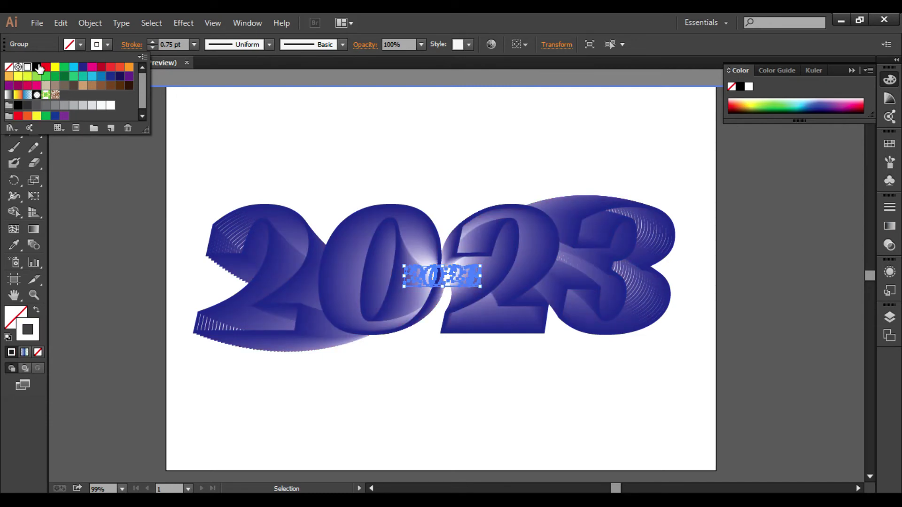
{"action": "left_click", "coordinate": [45, 68]}
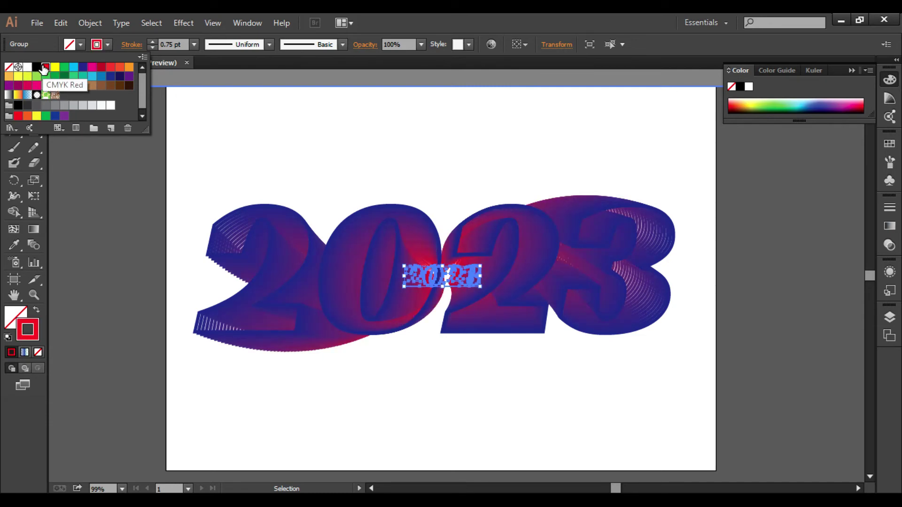
{"action": "left_click", "coordinate": [93, 68]}
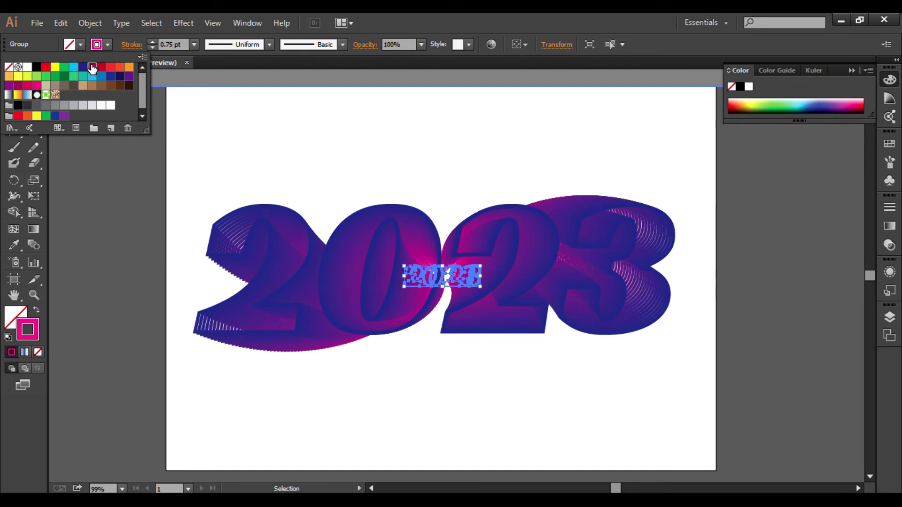
{"action": "left_click", "coordinate": [109, 86]}
{"action": "left_click", "coordinate": [28, 67]}
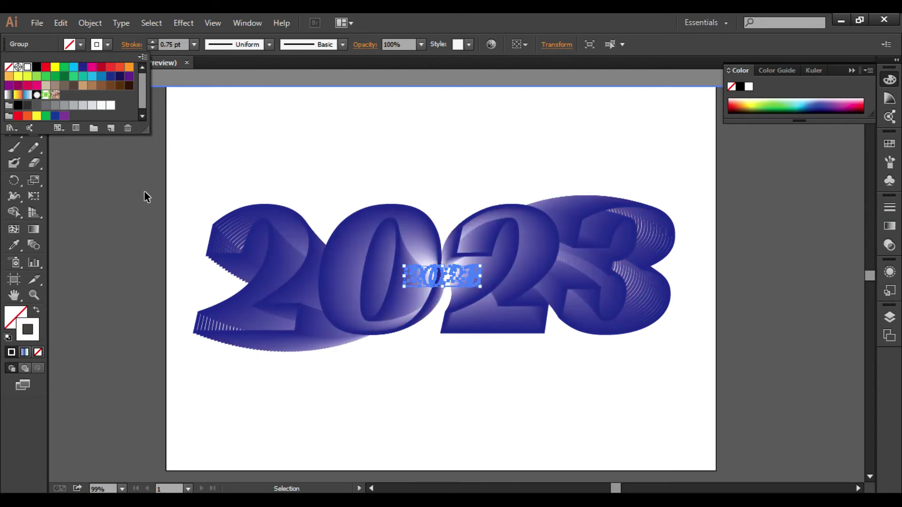
{"action": "key", "text": "Escape"}
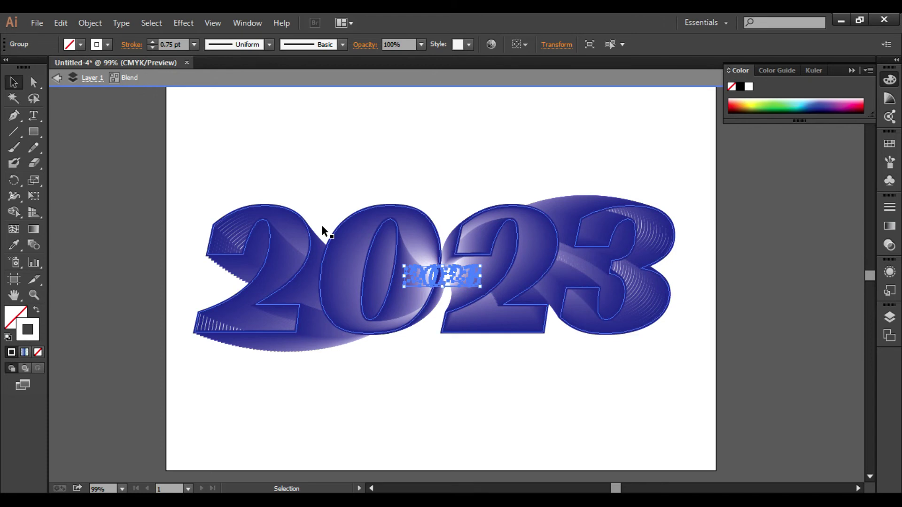
Step: Zoom in closer and marquee-select every part of the 2023 blend
{"action": "left_click", "coordinate": [340, 232]}
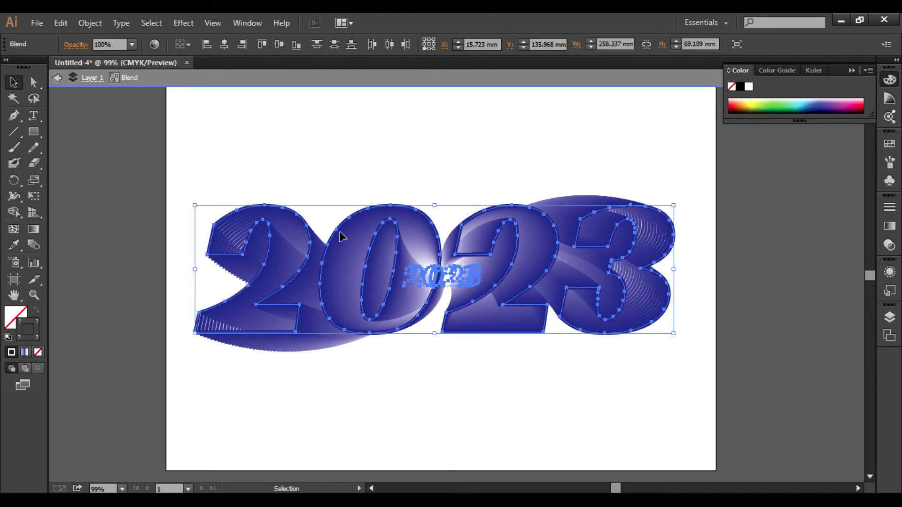
{"action": "left_click", "coordinate": [213, 165]}
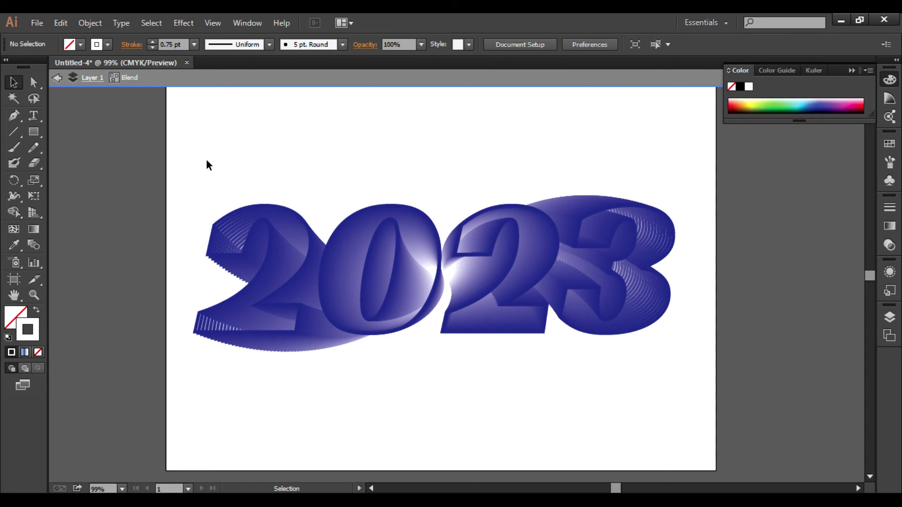
{"action": "key", "text": "ctrl+plus"}
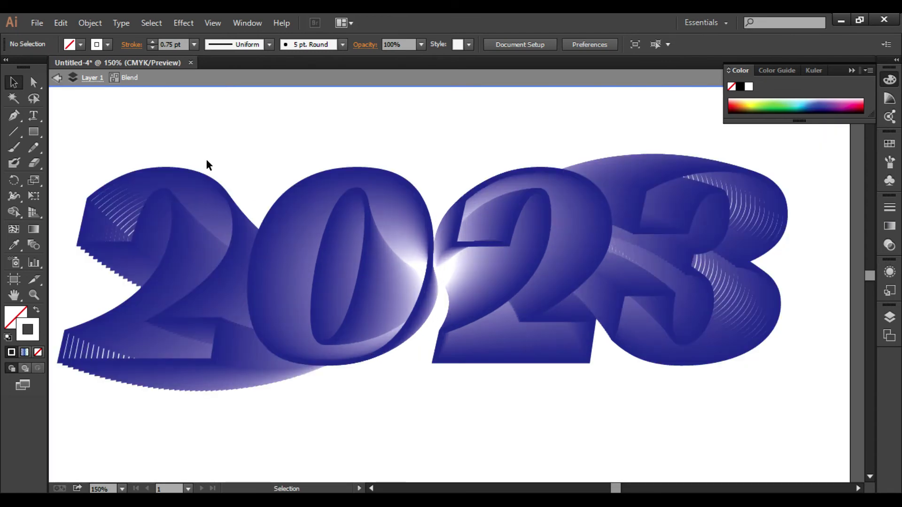
{"action": "left_click_drag", "start_coordinate": [107, 129], "coordinate": [721, 407]}
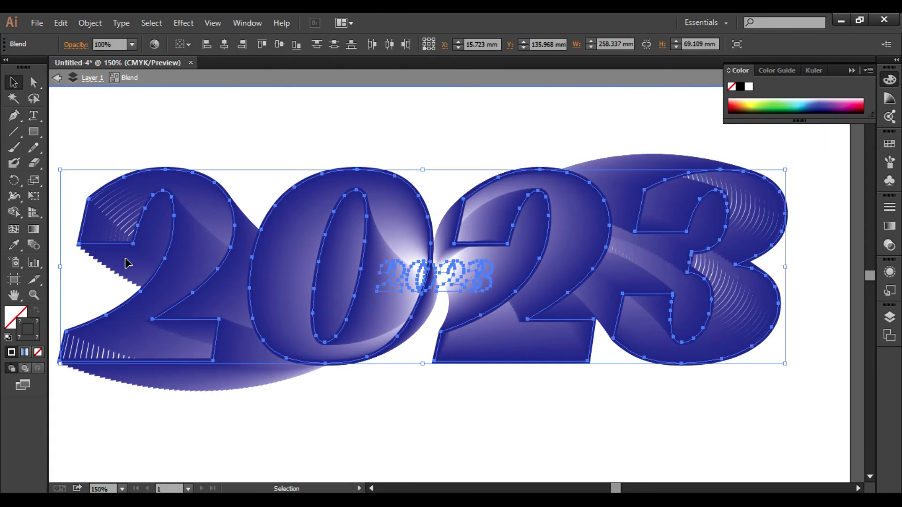
Step: In Blend Options, raise Specified Steps to 96 with Preview on and confirm
{"action": "double_click", "coordinate": [34, 245]}
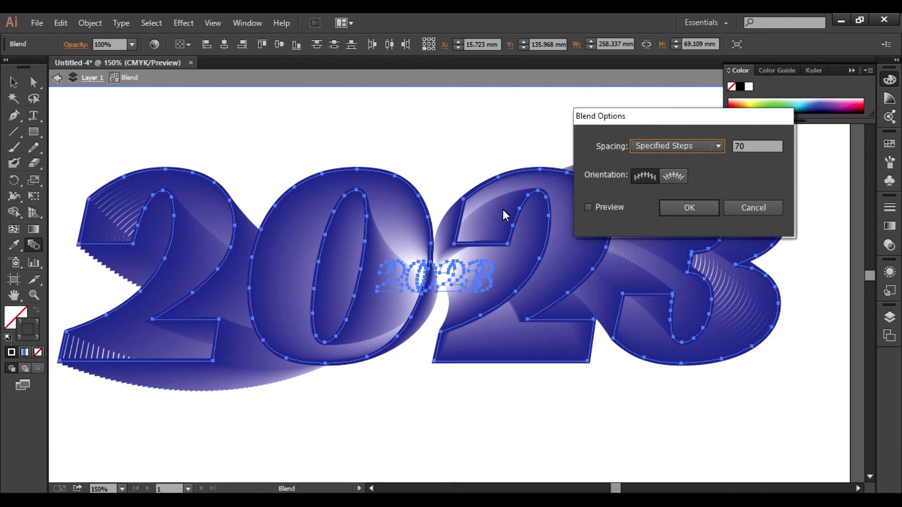
{"action": "double_click", "coordinate": [742, 146]}
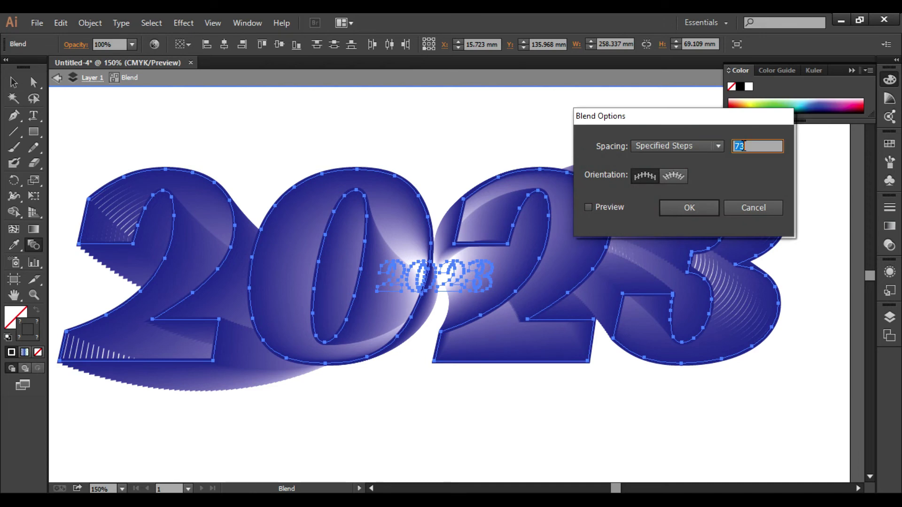
{"action": "scroll", "coordinate": [744, 146], "scroll_direction": "up", "scroll_amount": 6}
{"action": "scroll", "coordinate": [744, 146], "scroll_direction": "down", "scroll_amount": 8}
{"action": "scroll", "coordinate": [744, 146], "scroll_direction": "down", "scroll_amount": 3}
{"action": "key", "text": "alt+p"}
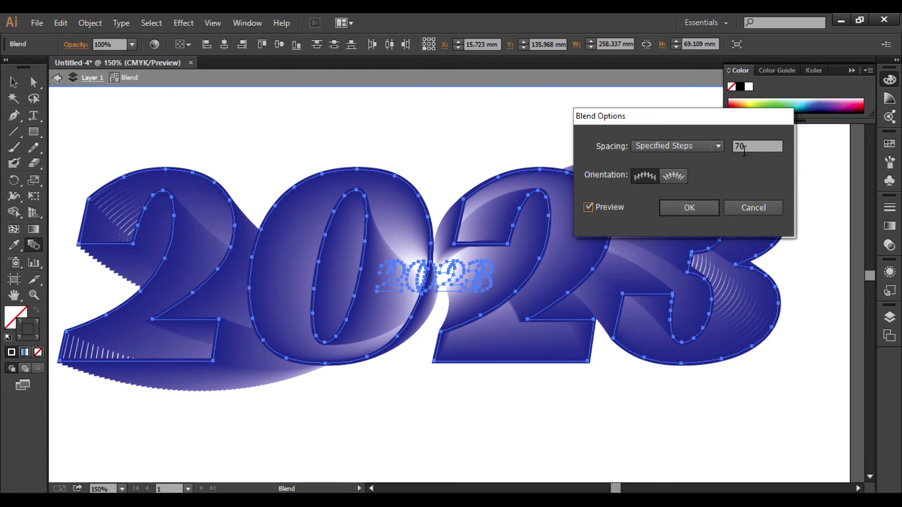
{"action": "scroll", "coordinate": [756, 149], "scroll_direction": "up", "scroll_amount": 3}
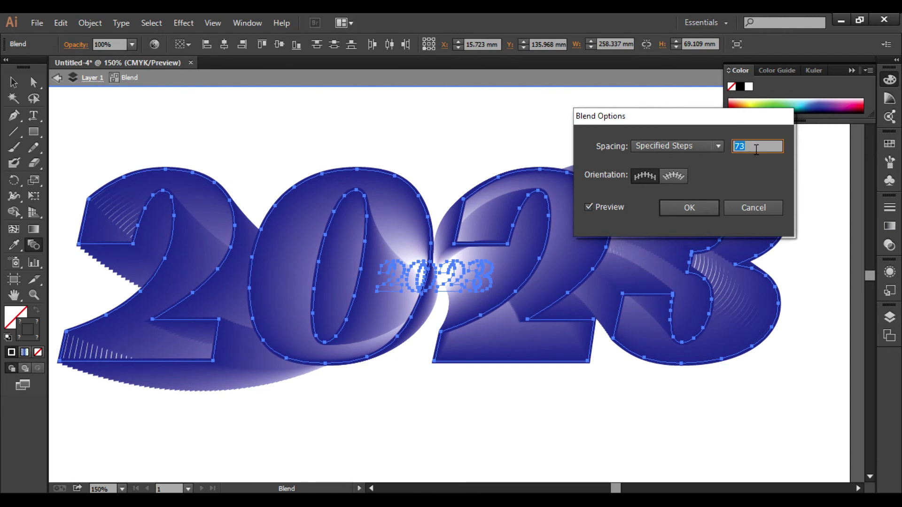
{"action": "scroll", "coordinate": [756, 149], "scroll_direction": "down", "scroll_amount": 5}
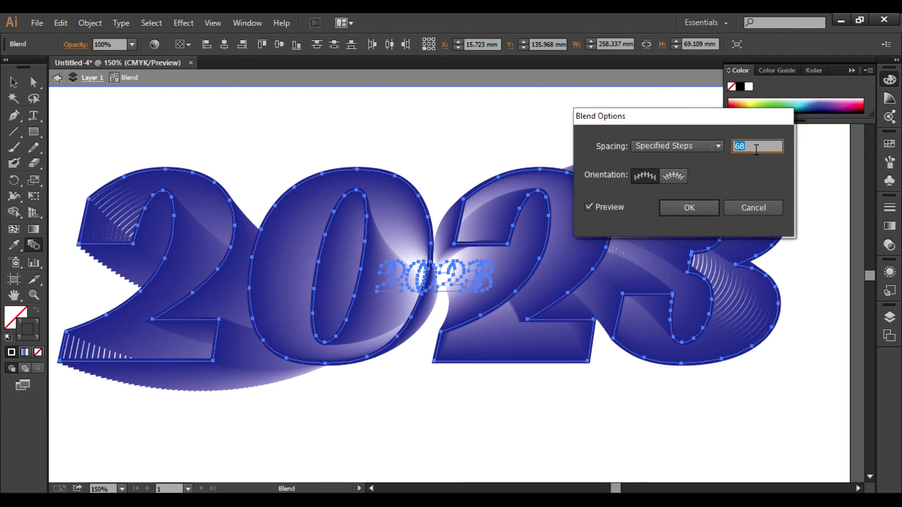
{"action": "scroll", "coordinate": [756, 149], "scroll_direction": "up", "scroll_amount": 4}
{"action": "scroll", "coordinate": [756, 149], "scroll_direction": "up", "scroll_amount": 4}
{"action": "scroll", "coordinate": [757, 149], "scroll_direction": "up", "scroll_amount": 4}
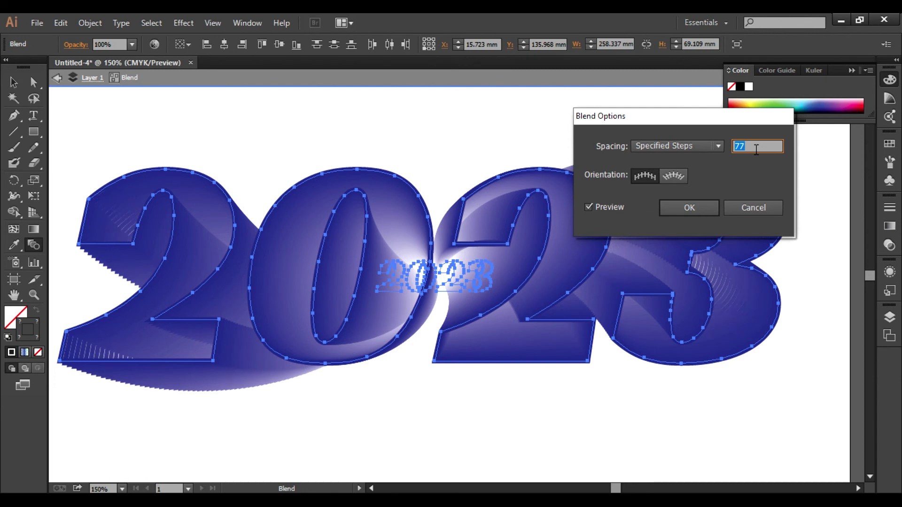
{"action": "scroll", "coordinate": [756, 149], "scroll_direction": "up", "scroll_amount": 3}
{"action": "scroll", "coordinate": [757, 149], "scroll_direction": "up", "scroll_amount": 4}
{"action": "scroll", "coordinate": [756, 149], "scroll_direction": "up", "scroll_amount": 4}
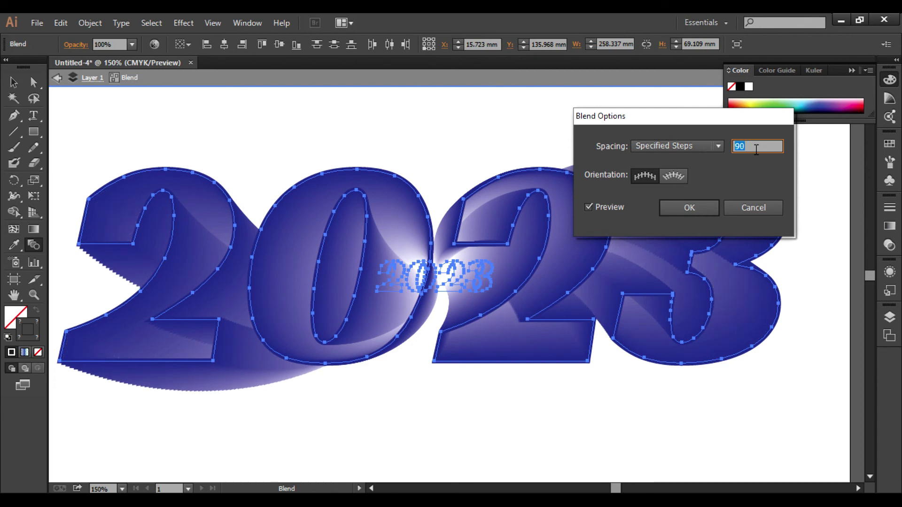
{"action": "scroll", "coordinate": [757, 149], "scroll_direction": "up", "scroll_amount": 4}
{"action": "scroll", "coordinate": [757, 149], "scroll_direction": "up", "scroll_amount": 1}
{"action": "left_click", "coordinate": [708, 212]}
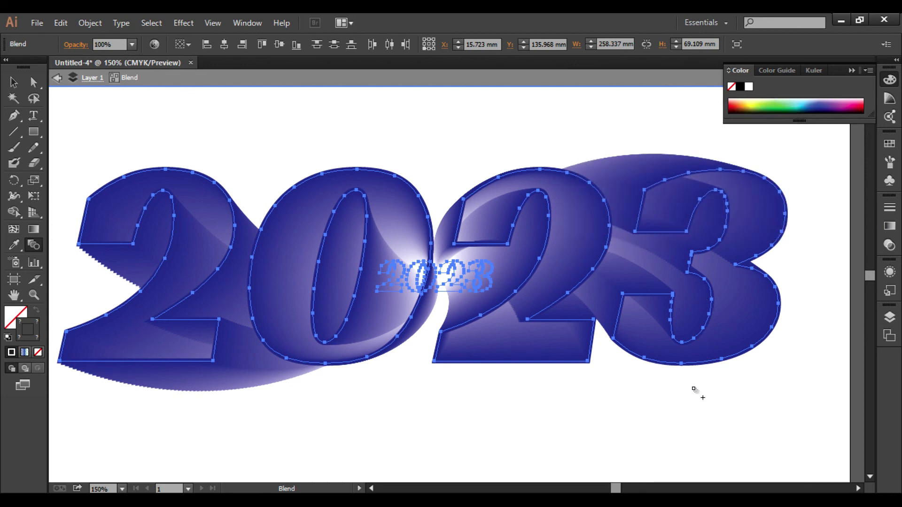
Step: With the Selection tool, click empty canvas to view the finished glowing blue 2023
{"action": "left_click", "coordinate": [13, 82]}
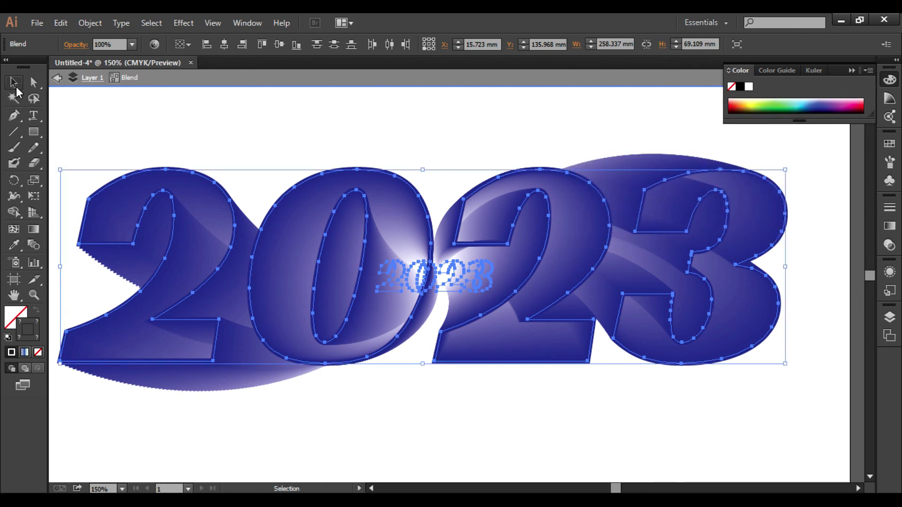
{"action": "left_click", "coordinate": [117, 128]}
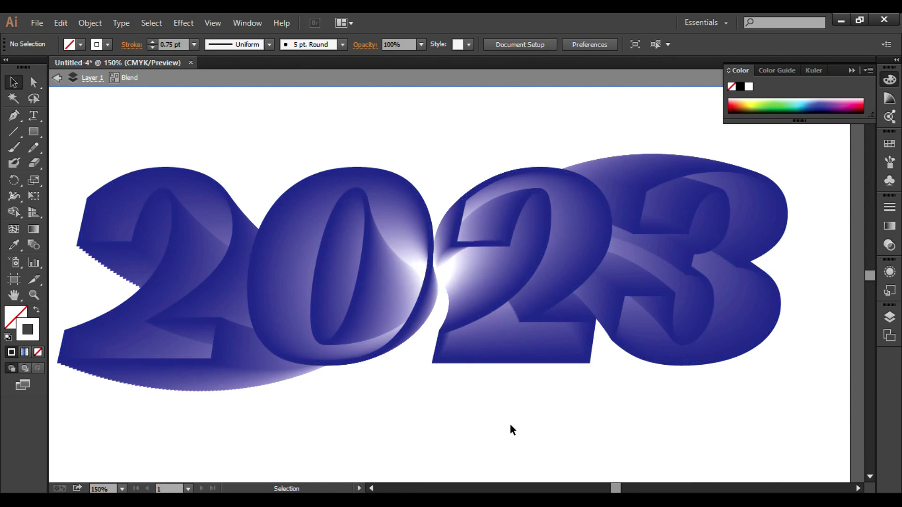